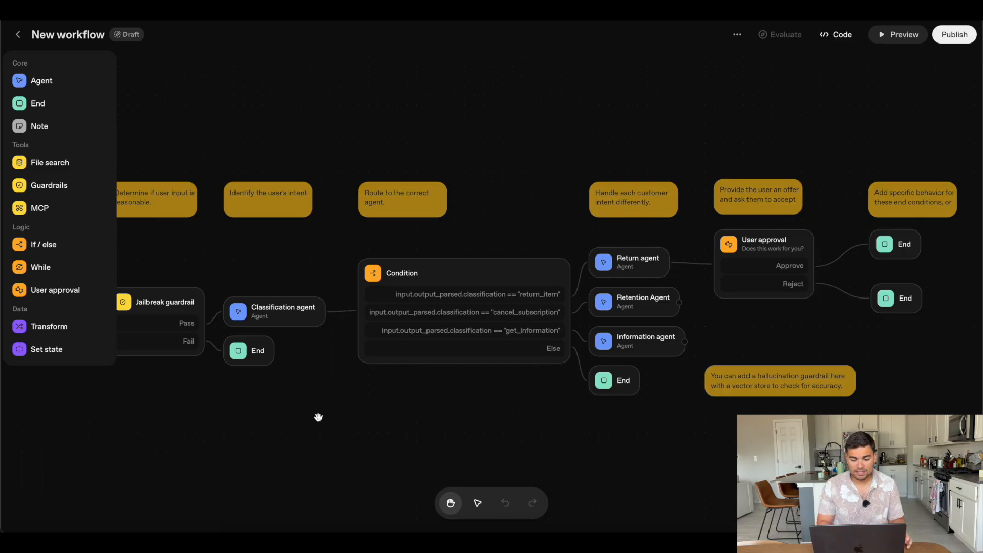
# Read the Return agent's reply in the "I want to return an item" preview run and approve the offer
pyautogui.scroll(-1, 318, 418)
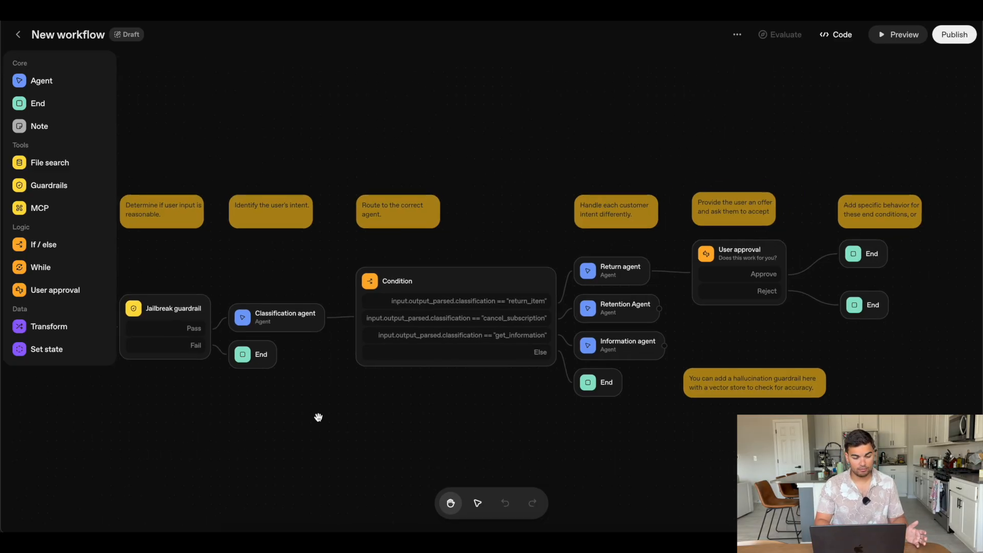
pyautogui.moveTo(318, 417); pyautogui.dragTo(412, 424)
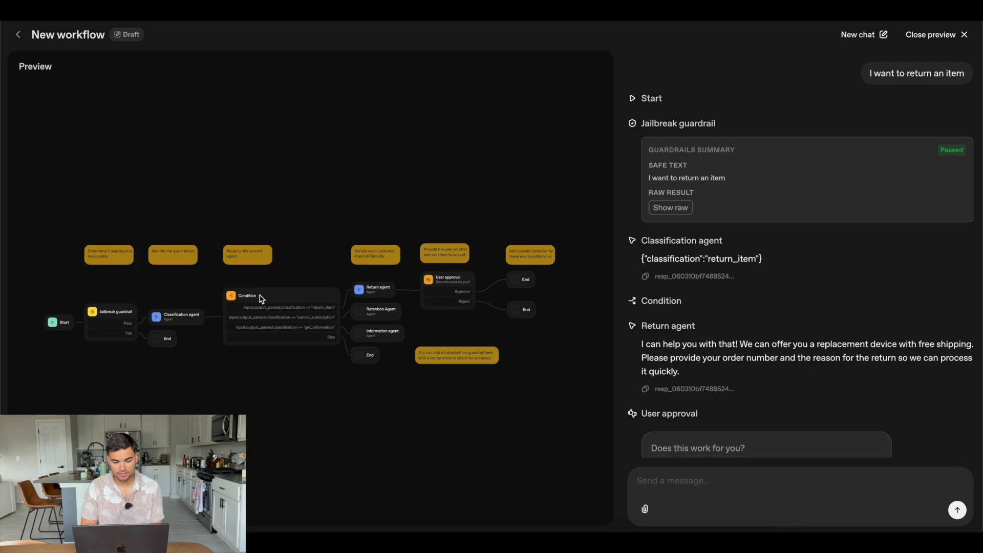
pyautogui.scroll(-2, 777, 298)
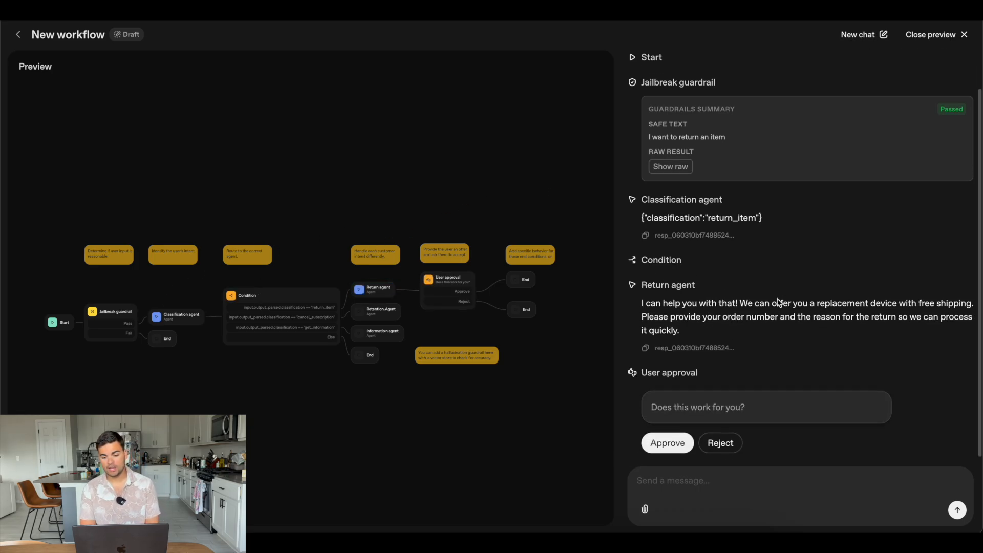
pyautogui.tripleClick(741, 302)
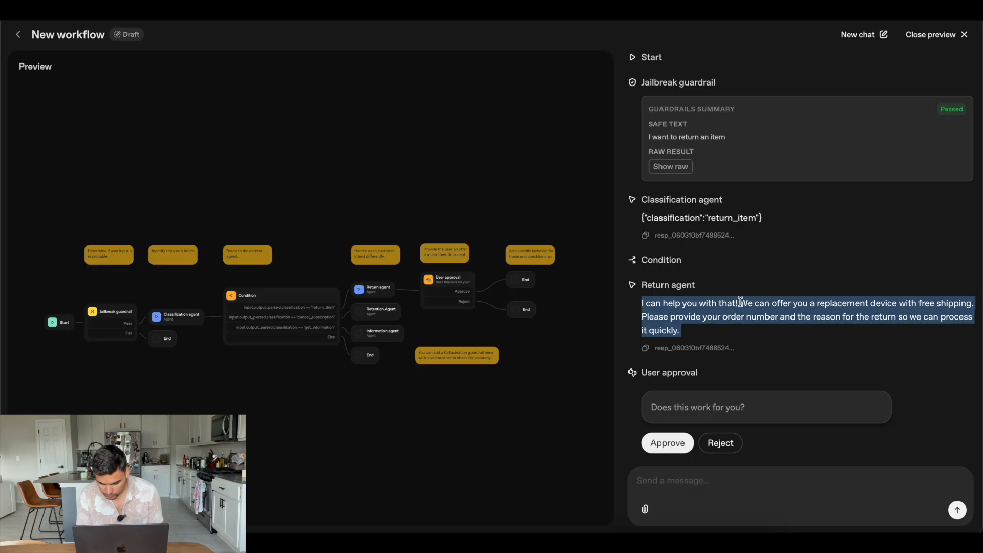
pyautogui.click(724, 333)
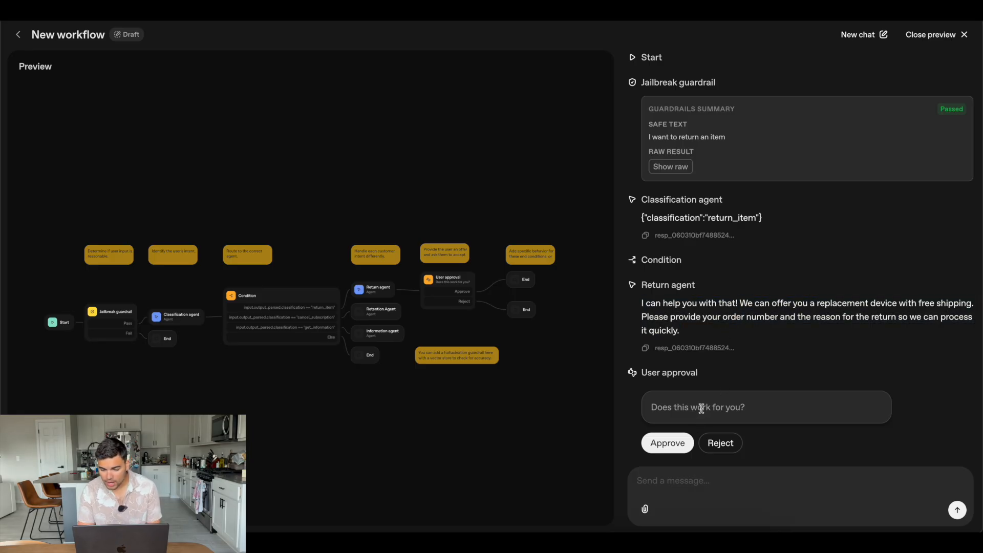
pyautogui.click(681, 441)
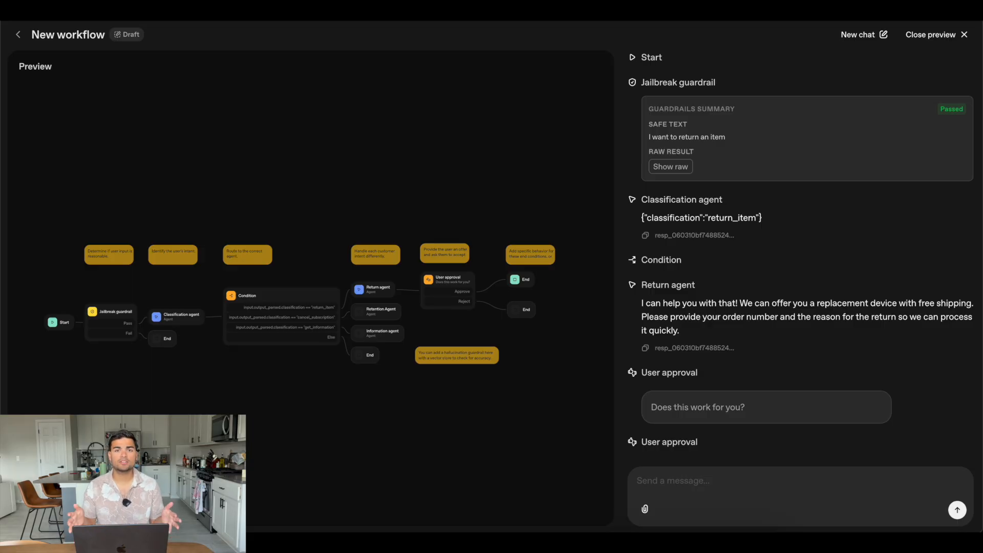
# Leave the preview and inspect the input and state variables of the Start node
pyautogui.scroll(-1, 268, 380)
pyautogui.click(268, 381)
pyautogui.scroll(-1, 269, 381)
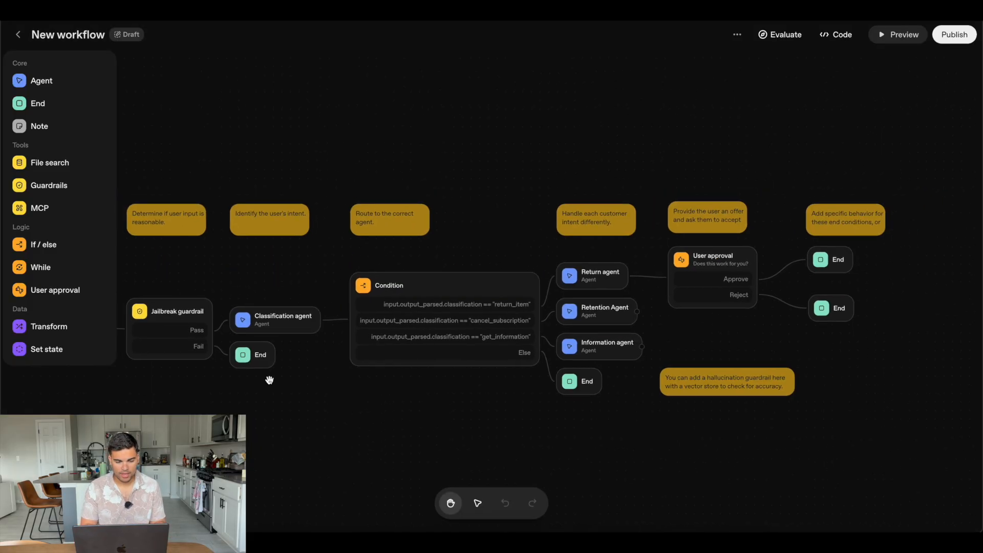
pyautogui.hscroll(-5, 269, 380)
pyautogui.click(283, 324)
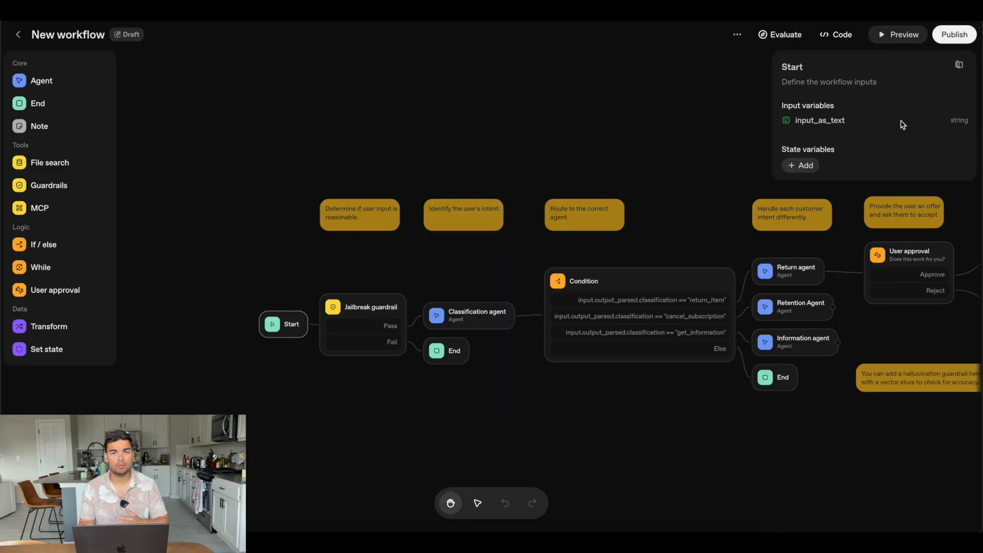
# Inspect the Jailbreak guardrail's settings and the explanations of its moderation, jailbreak and hallucination checks
pyautogui.click(382, 312)
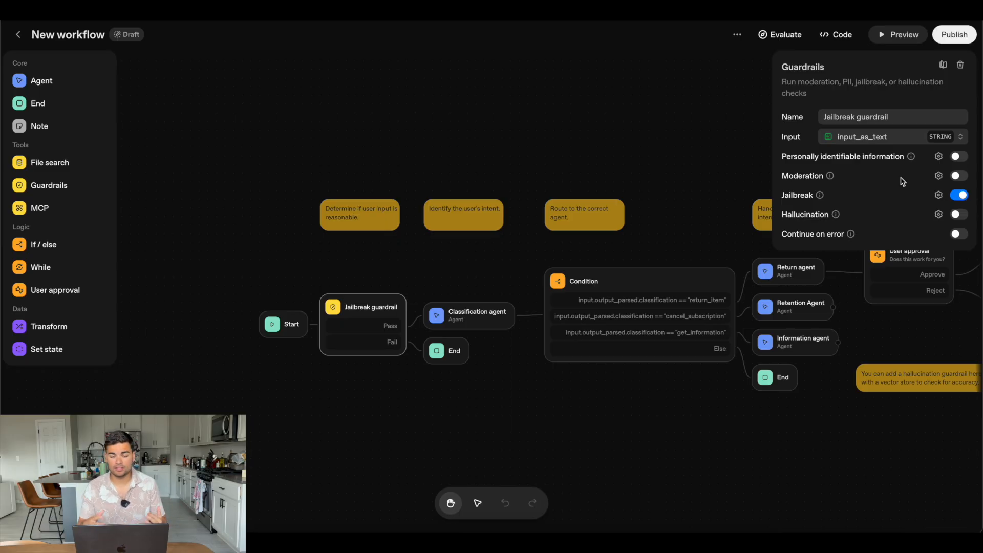
pyautogui.moveTo(831, 175)
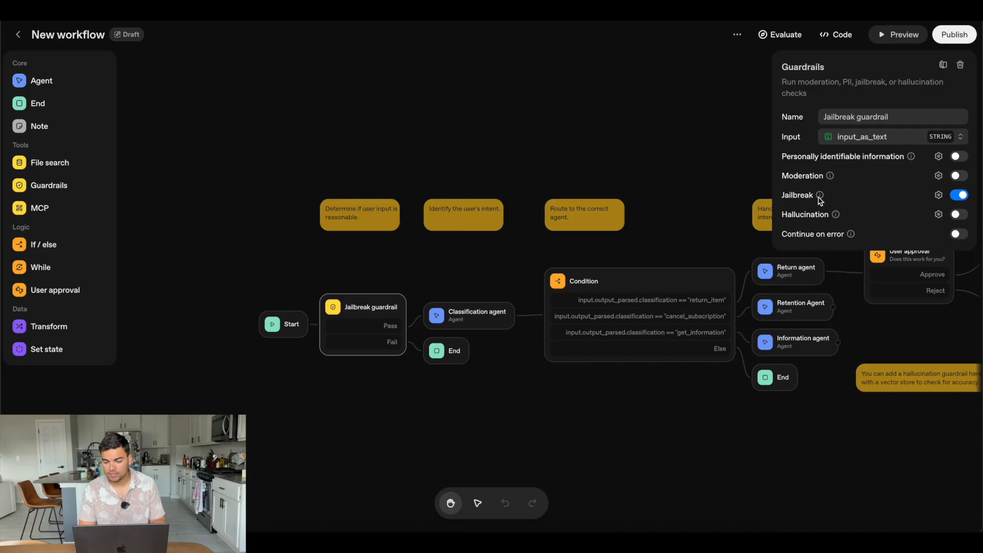
pyautogui.moveTo(821, 198)
pyautogui.moveTo(837, 215)
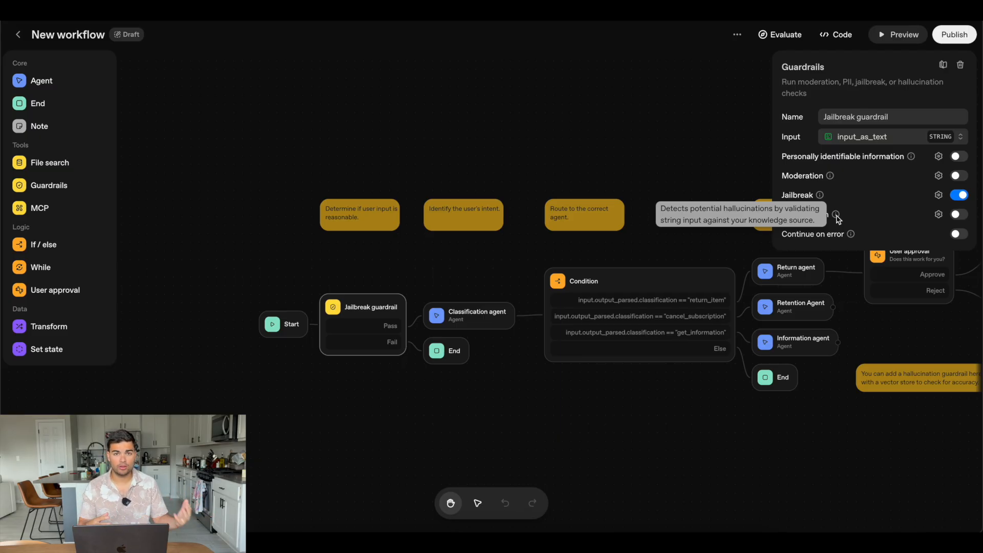
# Examine the Classification agent's full routing instructions and browse the models available for it
pyautogui.click(281, 333)
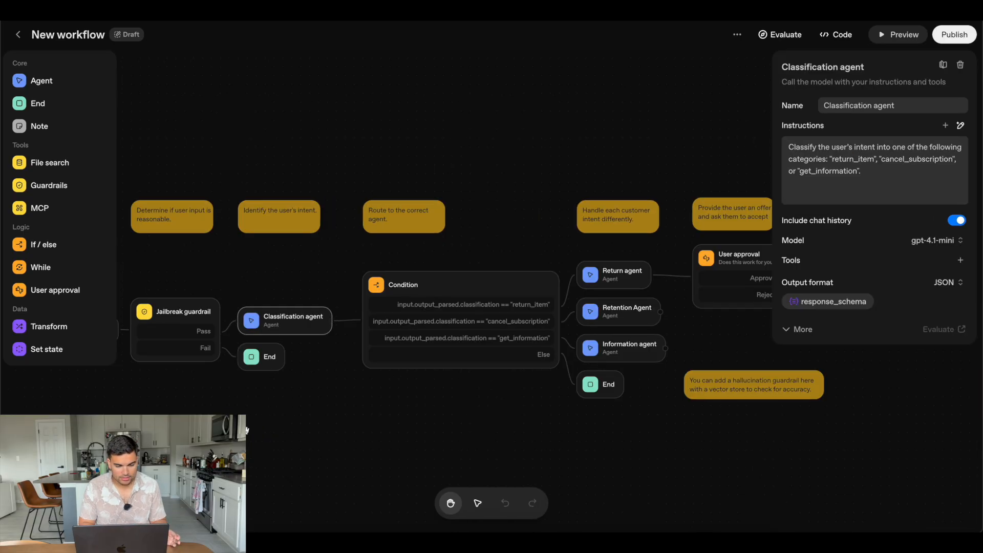
pyautogui.scroll(-1, 281, 335)
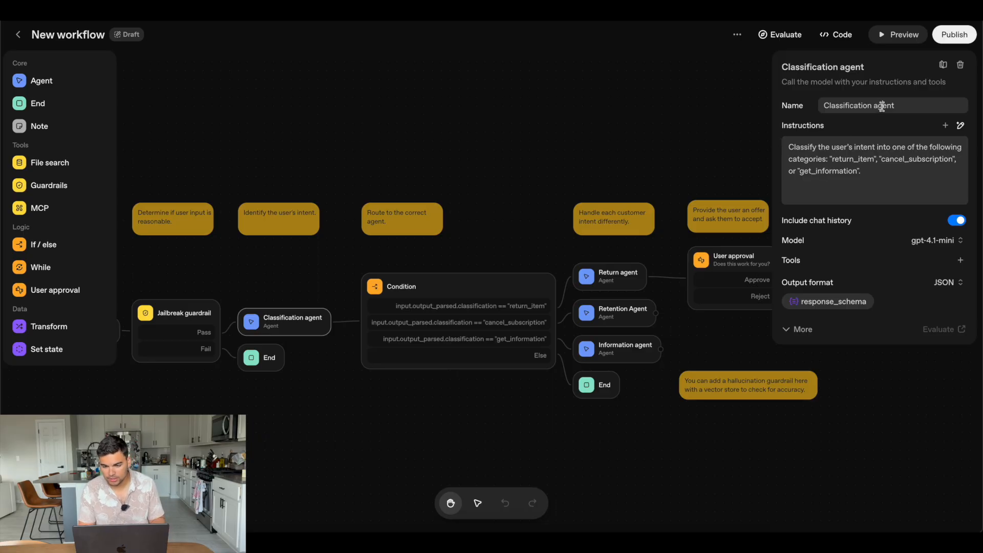
pyautogui.click(897, 176)
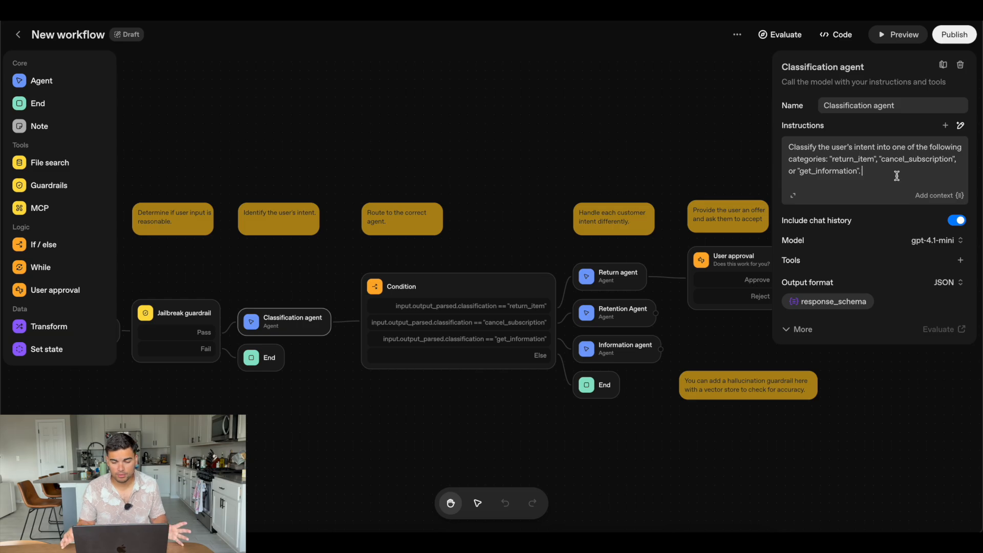
pyautogui.press('super+v')
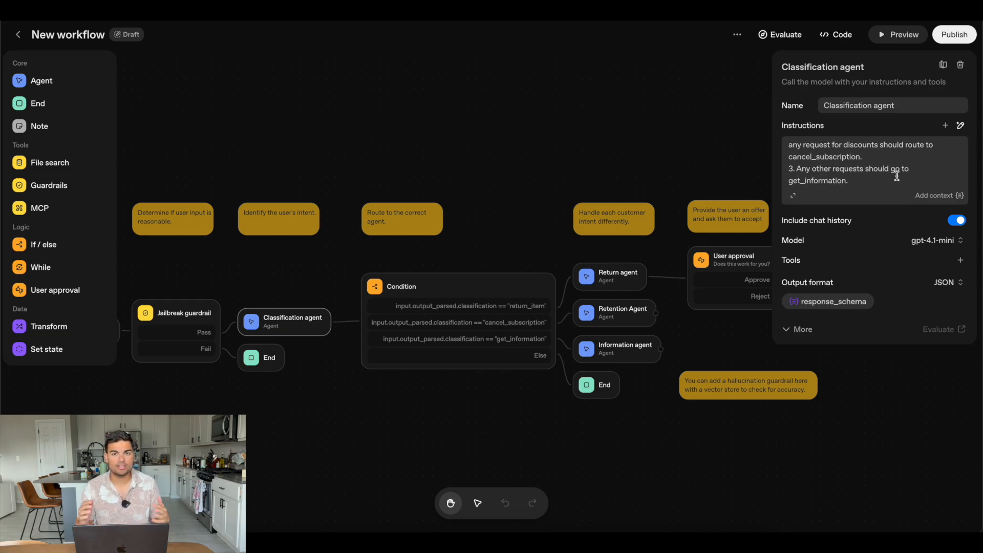
pyautogui.scroll(5, 897, 176)
pyautogui.scroll(-2, 897, 176)
pyautogui.scroll(2, 897, 176)
pyautogui.scroll(-5, 902, 177)
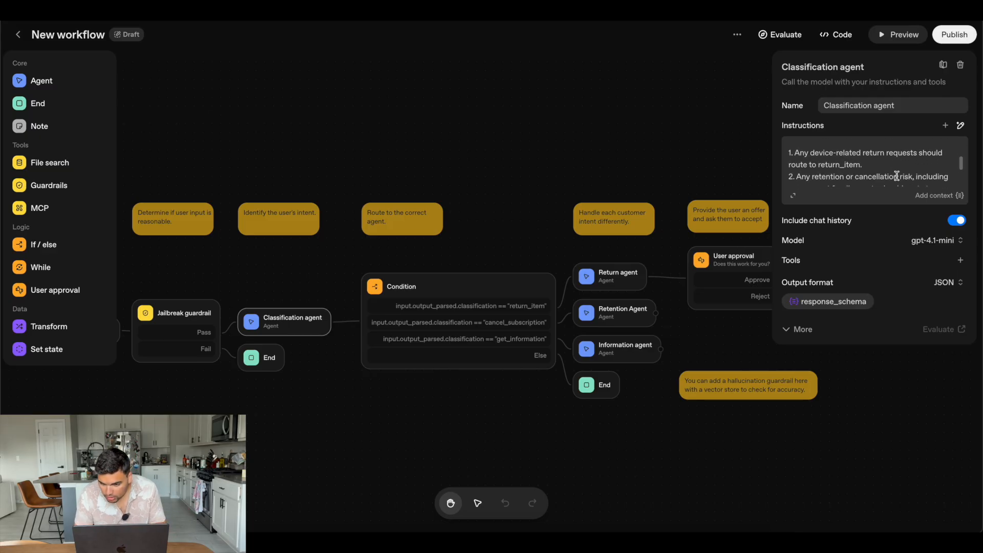
pyautogui.scroll(-1, 887, 165)
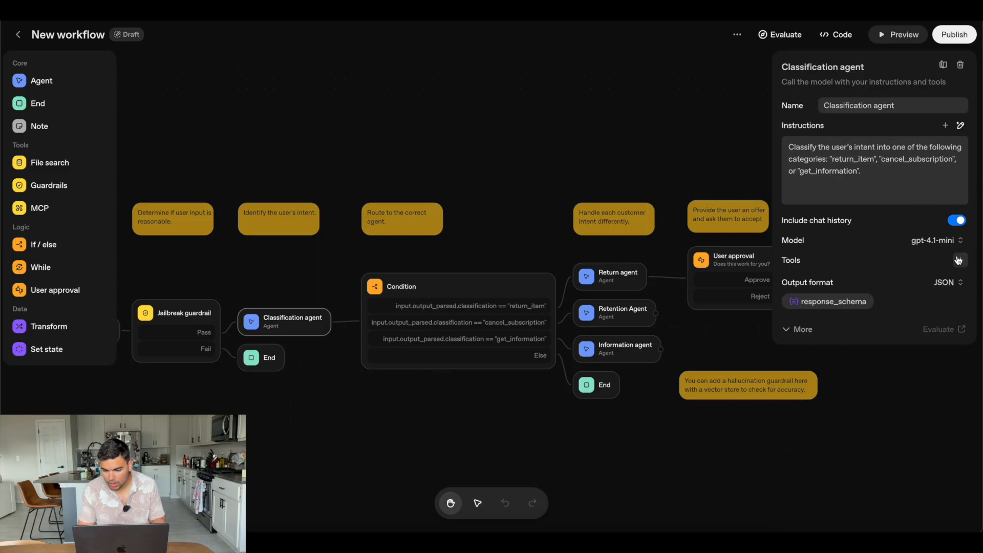
pyautogui.click(955, 241)
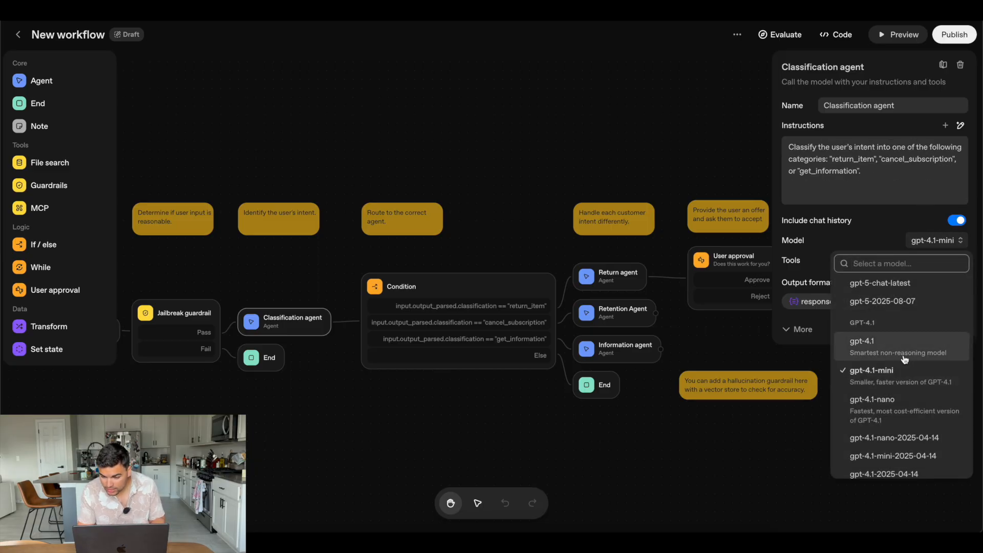
pyautogui.scroll(5, 902, 417)
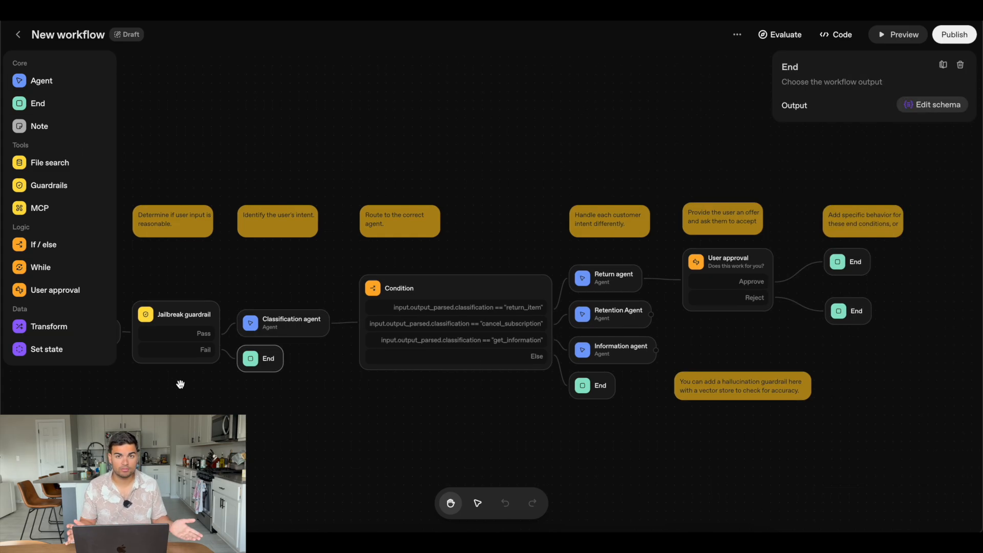
# Browse the OpenAI connectors and third-party MCP servers that can be added as tools to the Classification agent
pyautogui.click(287, 316)
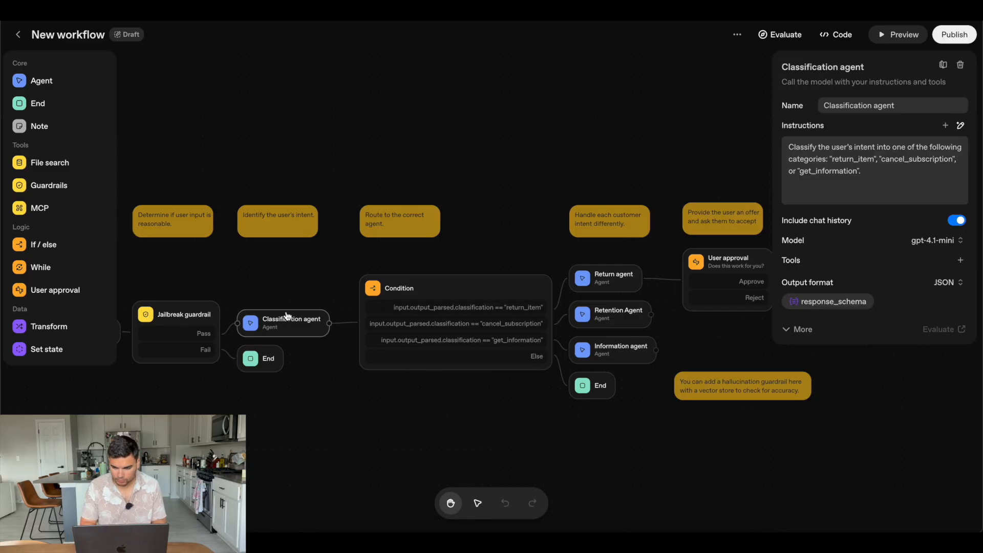
pyautogui.click(961, 260)
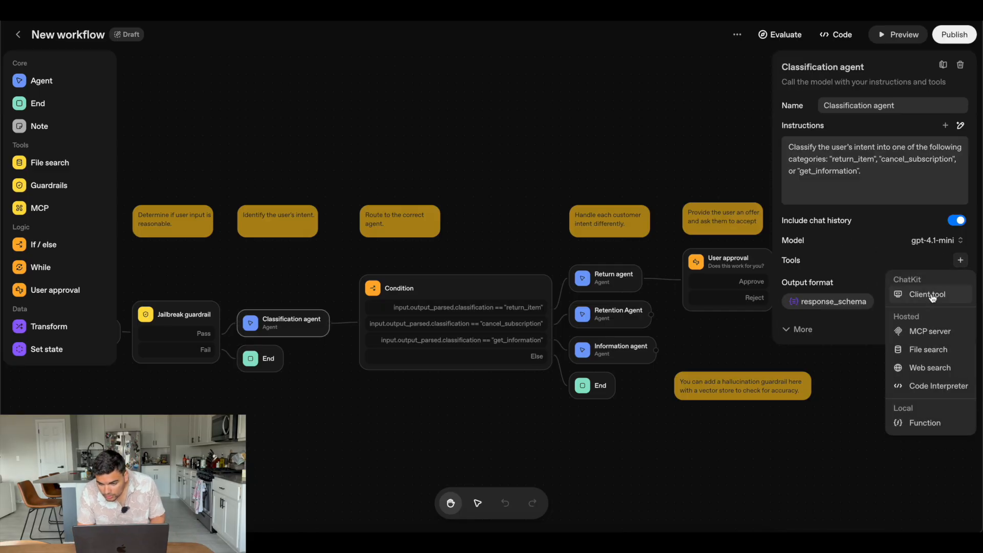
pyautogui.click(932, 333)
pyautogui.moveTo(509, 145); pyautogui.dragTo(570, 329)
pyautogui.click(571, 329)
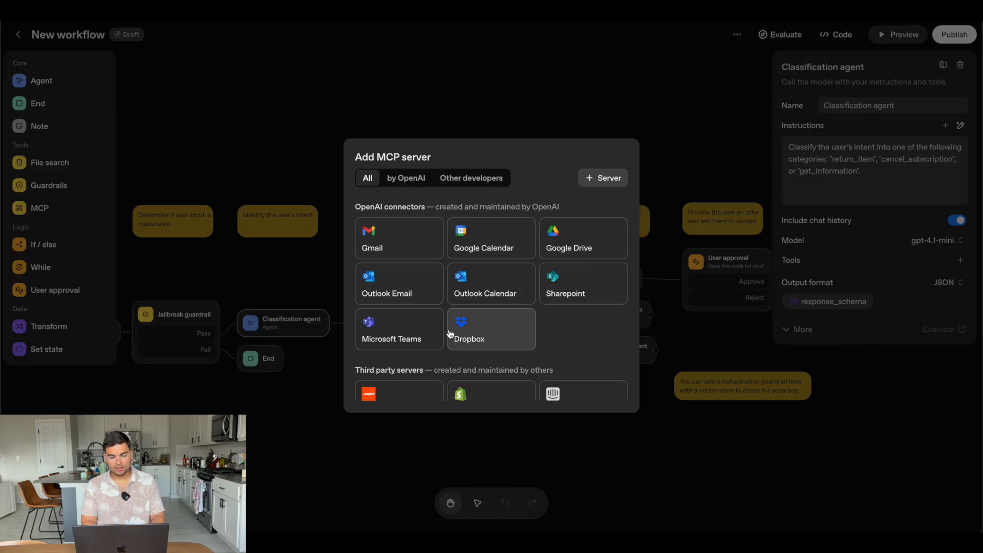
pyautogui.scroll(-2, 538, 260)
pyautogui.scroll(2, 538, 259)
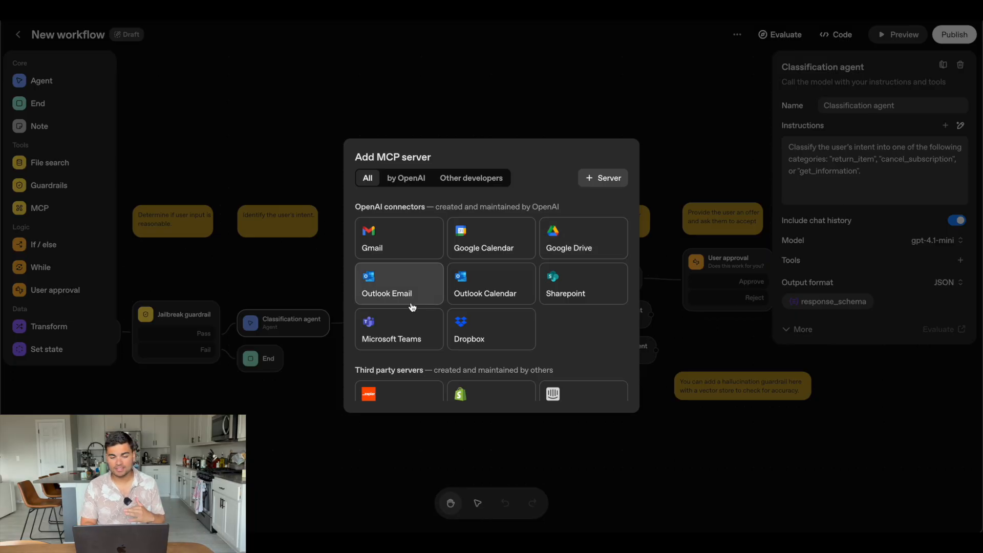
pyautogui.scroll(-3, 530, 247)
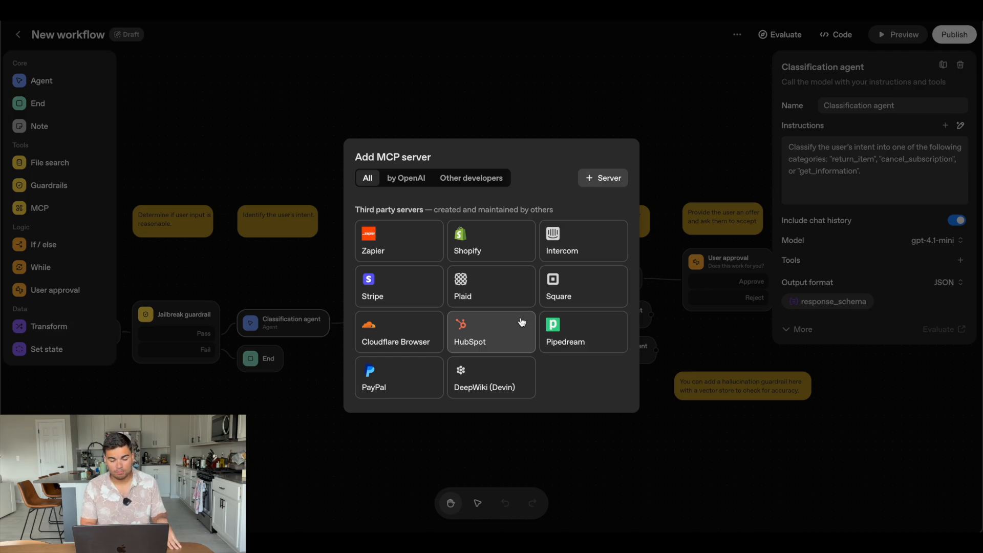
pyautogui.scroll(3, 522, 322)
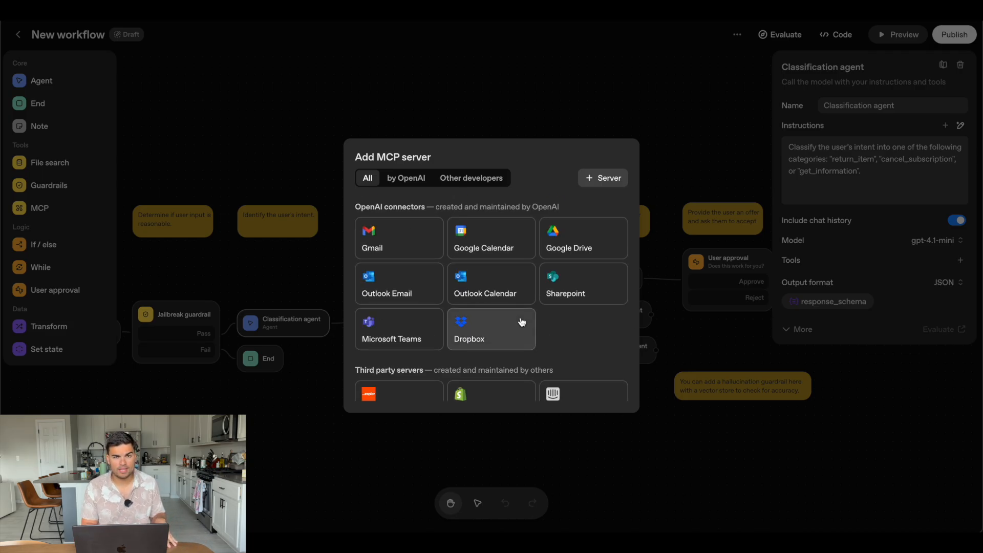
pyautogui.click(412, 178)
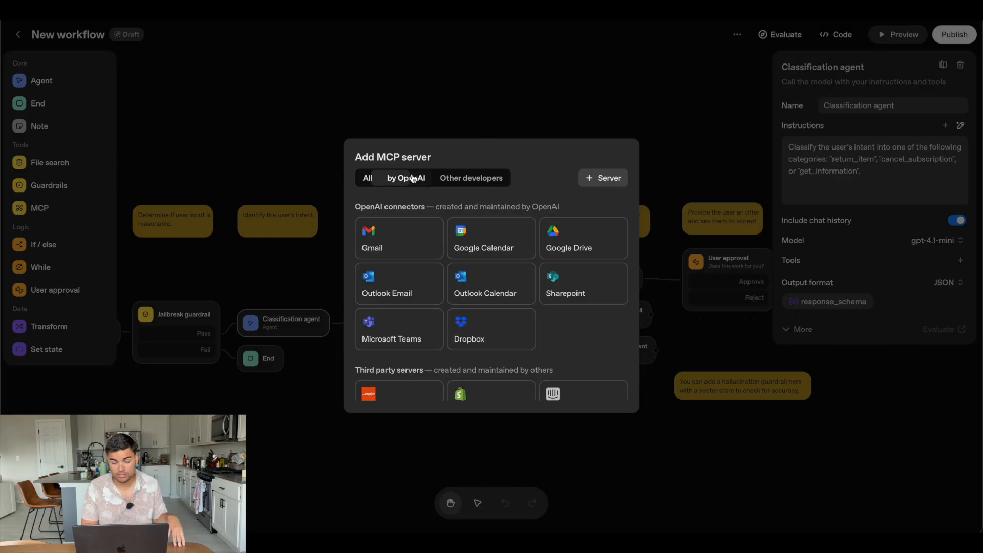
pyautogui.click(496, 171)
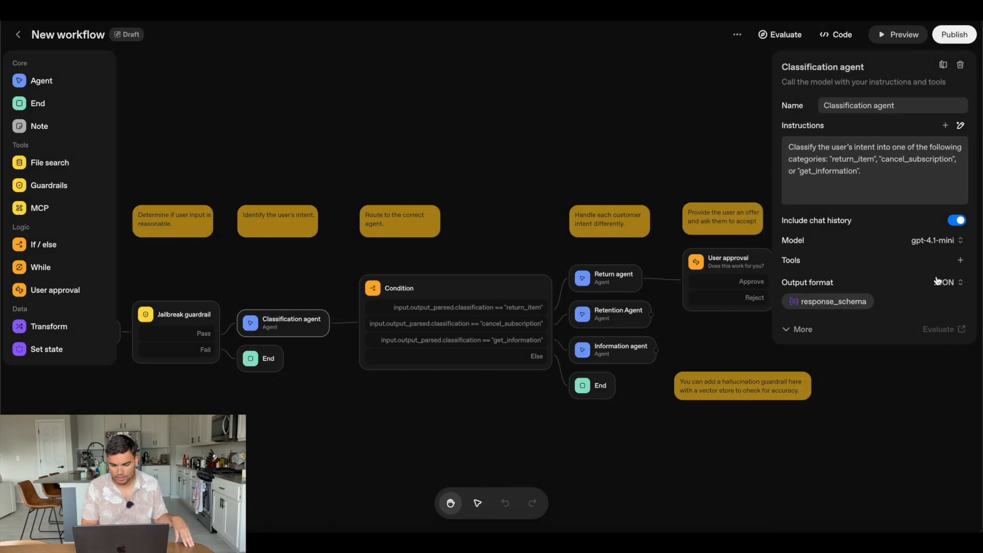
# View the custom MCP server connection form for the Classification agent and leave it without connecting a server
pyautogui.click(961, 260)
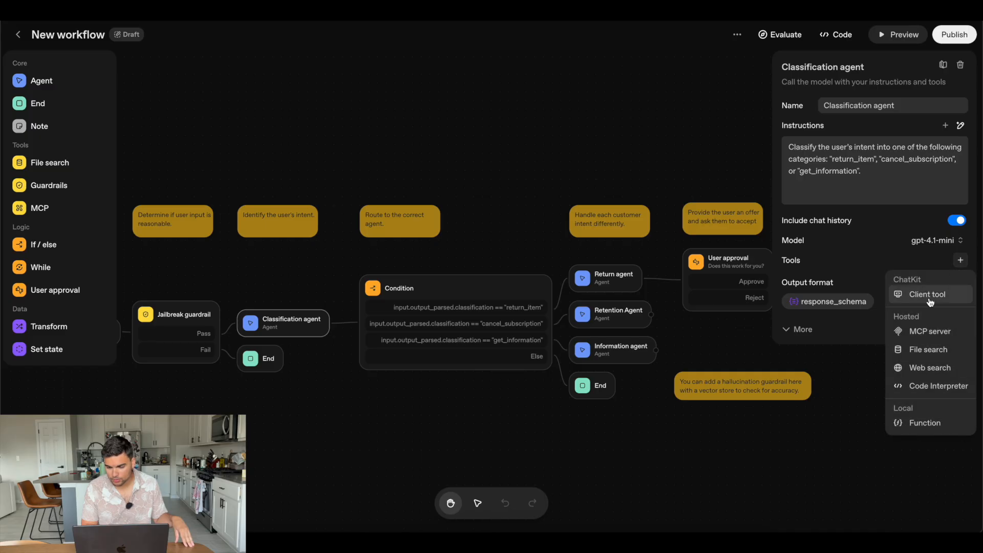
pyautogui.click(930, 332)
pyautogui.click(594, 176)
pyautogui.click(477, 239)
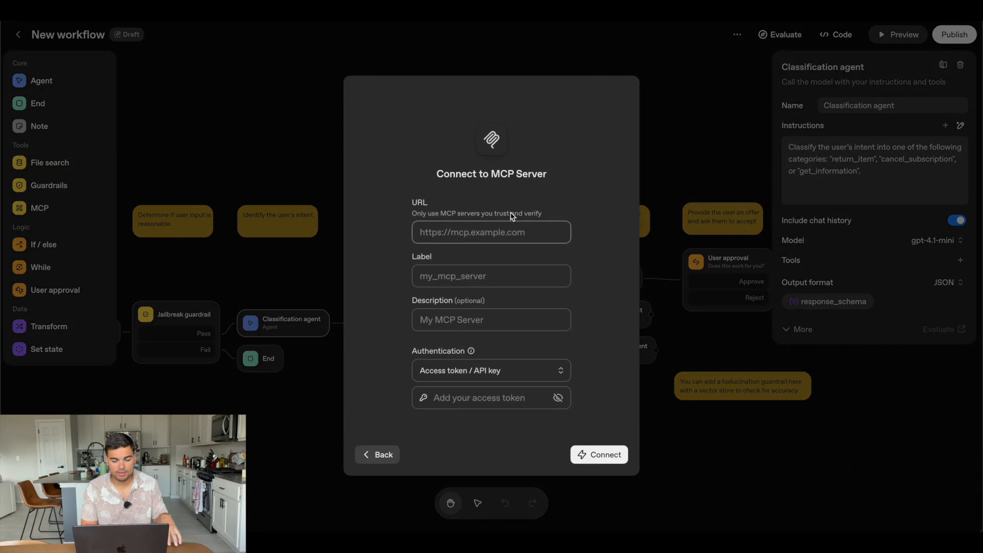
pyautogui.click(379, 459)
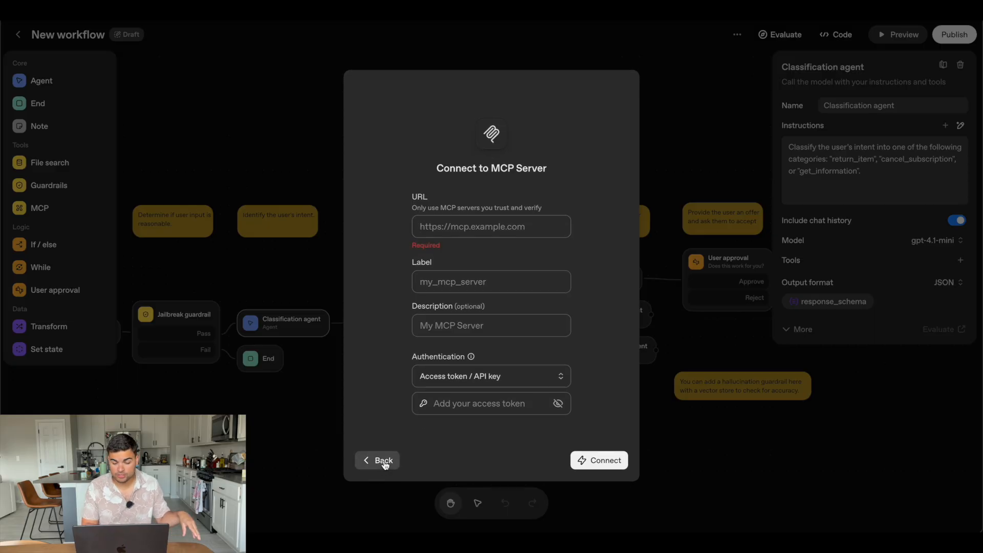
pyautogui.click(805, 474)
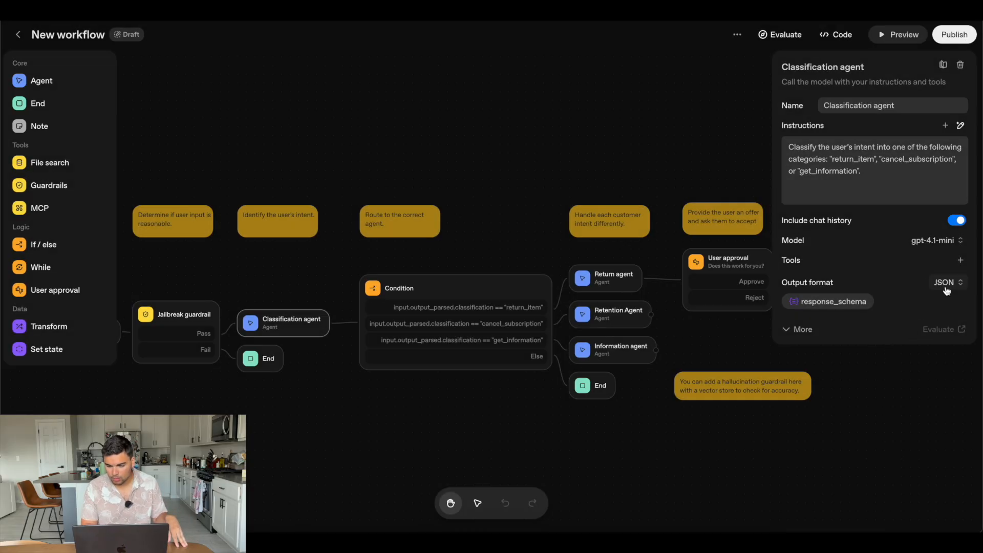
# Review the Classification agent's output format options and the properties of its JSON response_schema
pyautogui.click(959, 280)
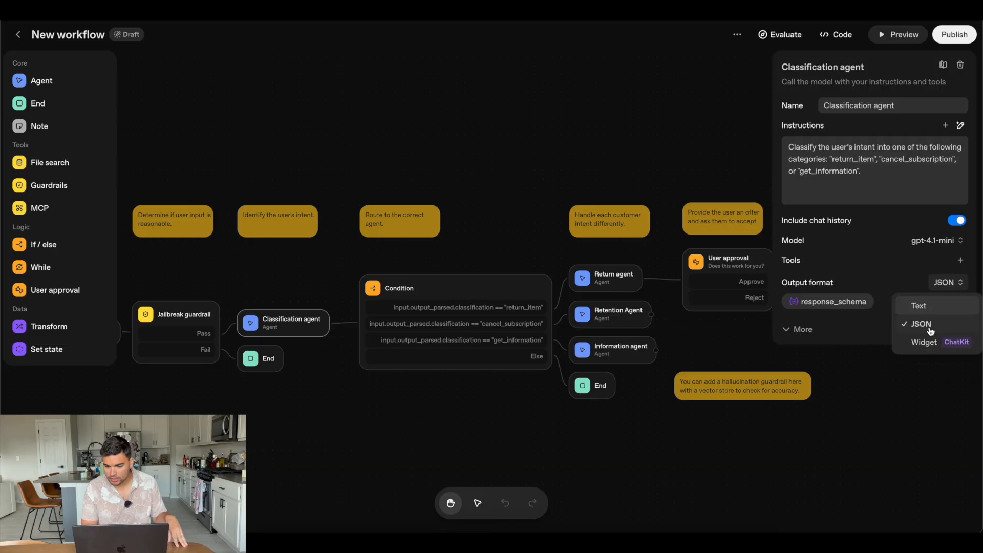
pyautogui.click(956, 282)
pyautogui.click(834, 301)
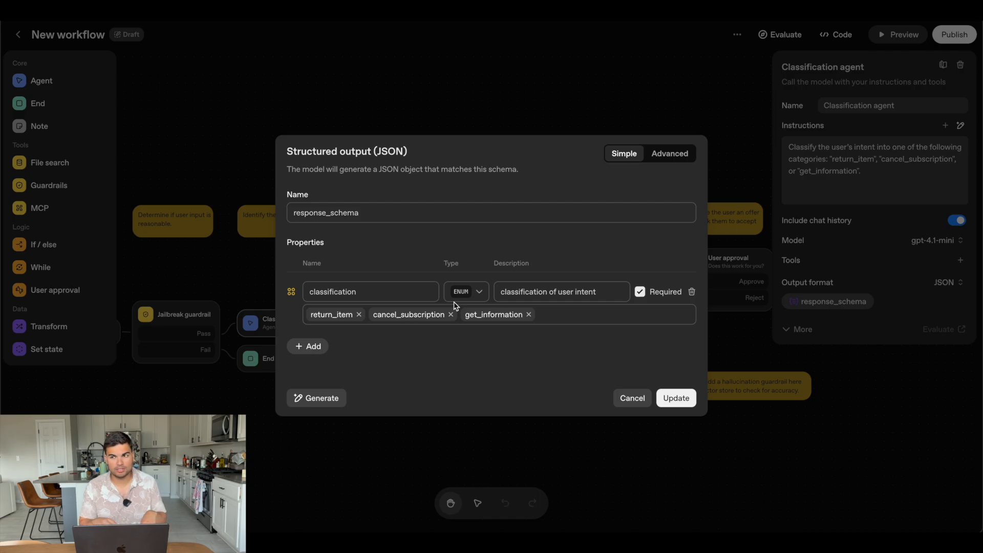
pyautogui.press('Escape')
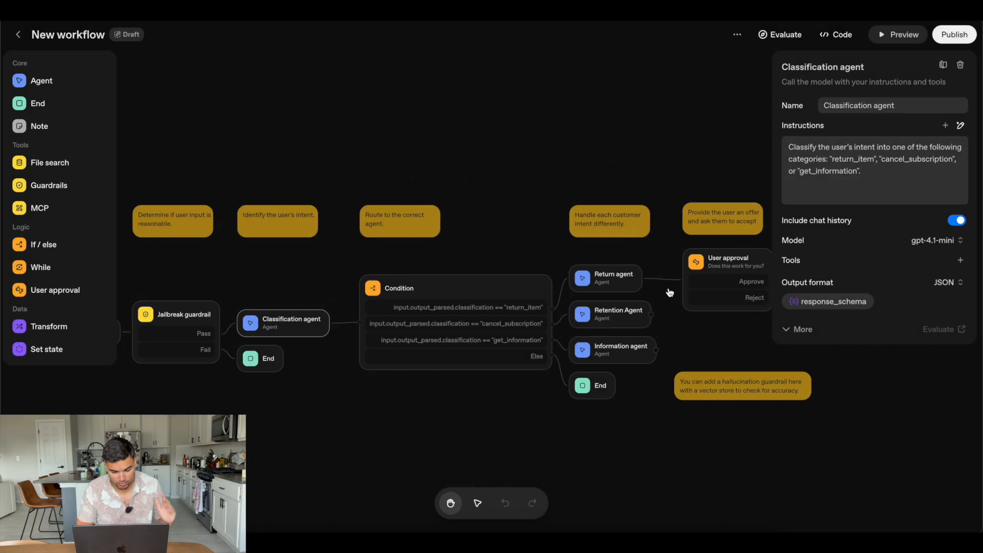
# Review the Classification agent's additional model parameters, ChatKit and advanced settings, and close its settings
pyautogui.click(797, 328)
pyautogui.scroll(-1, 799, 328)
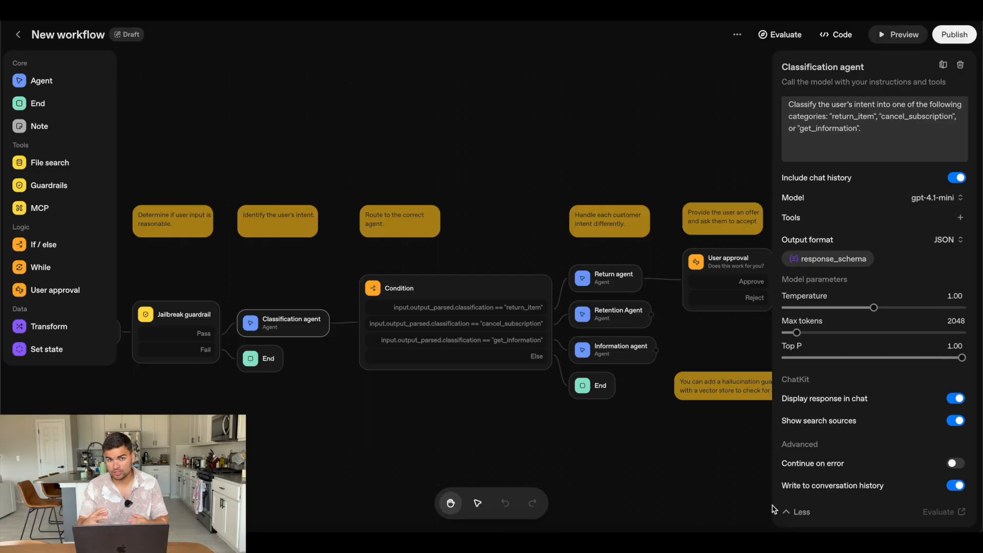
pyautogui.click(433, 444)
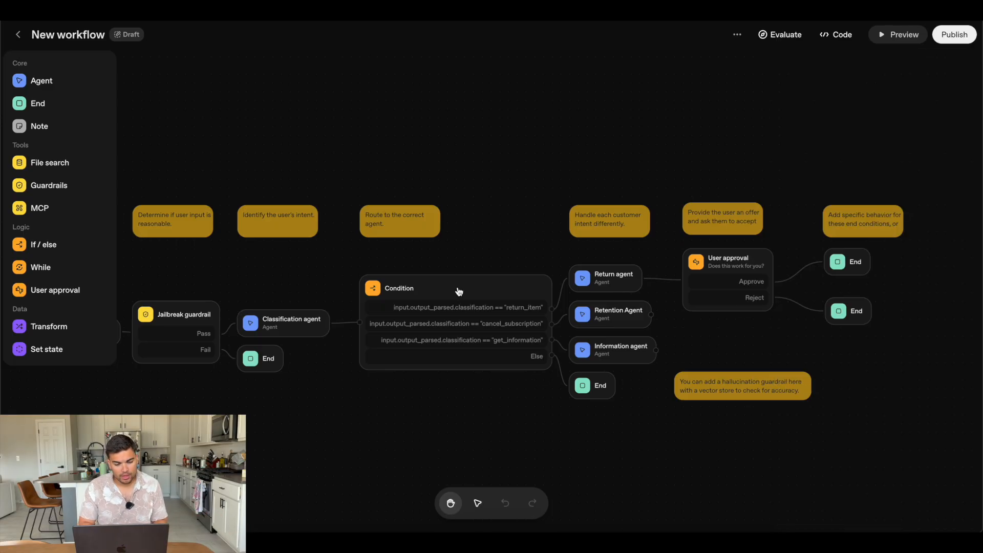
# Review the Condition node's branching cases and look through the settings of the Return, Retention and Information agents
pyautogui.click(459, 290)
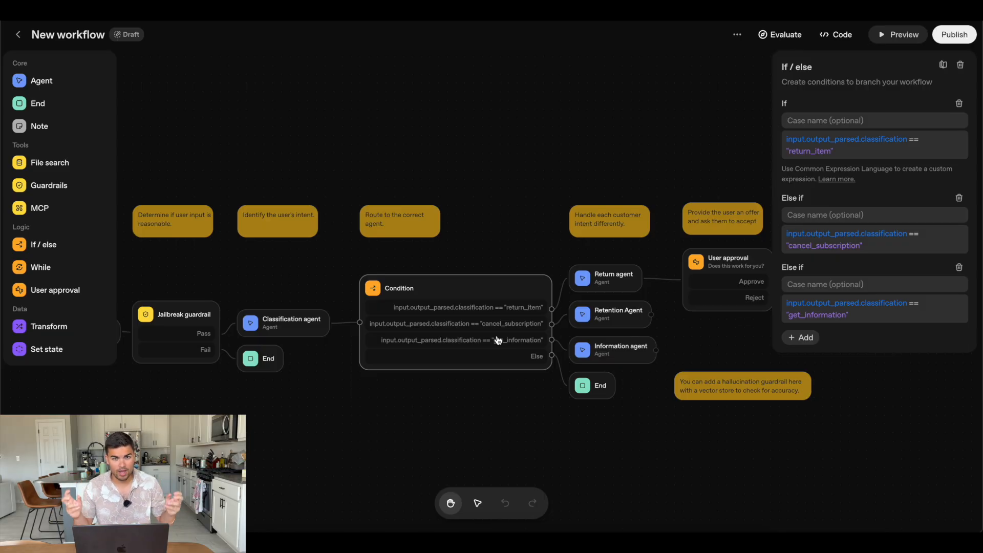
pyautogui.click(475, 395)
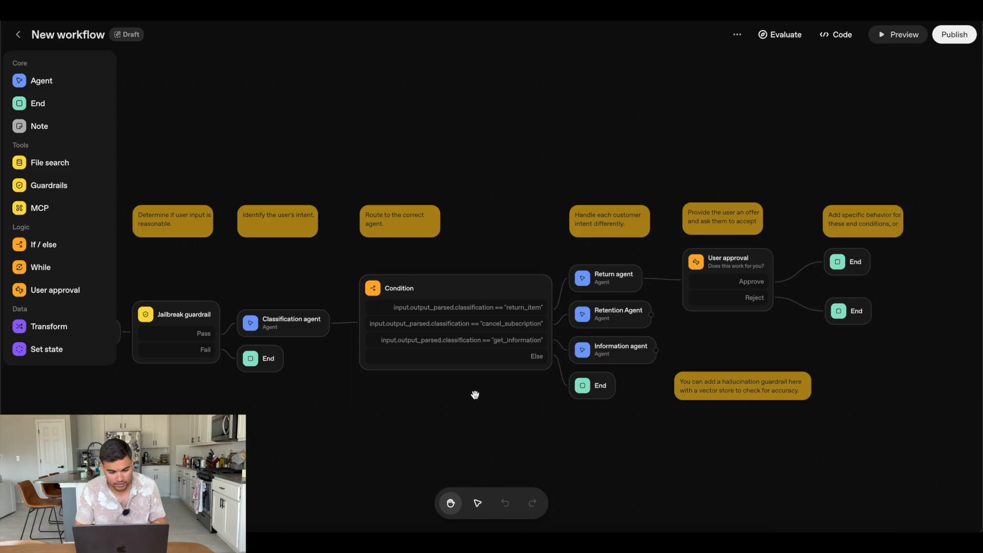
pyautogui.click(605, 283)
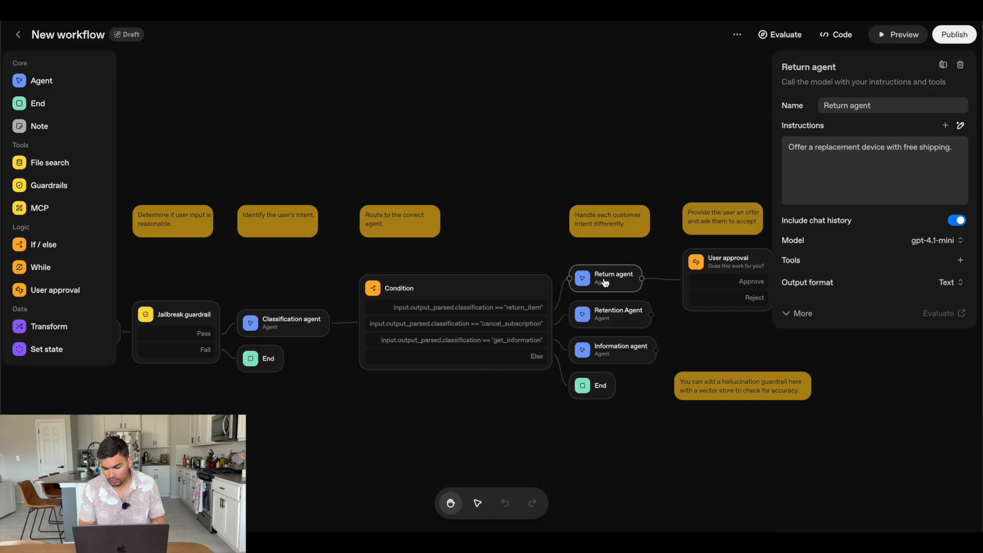
pyautogui.click(609, 316)
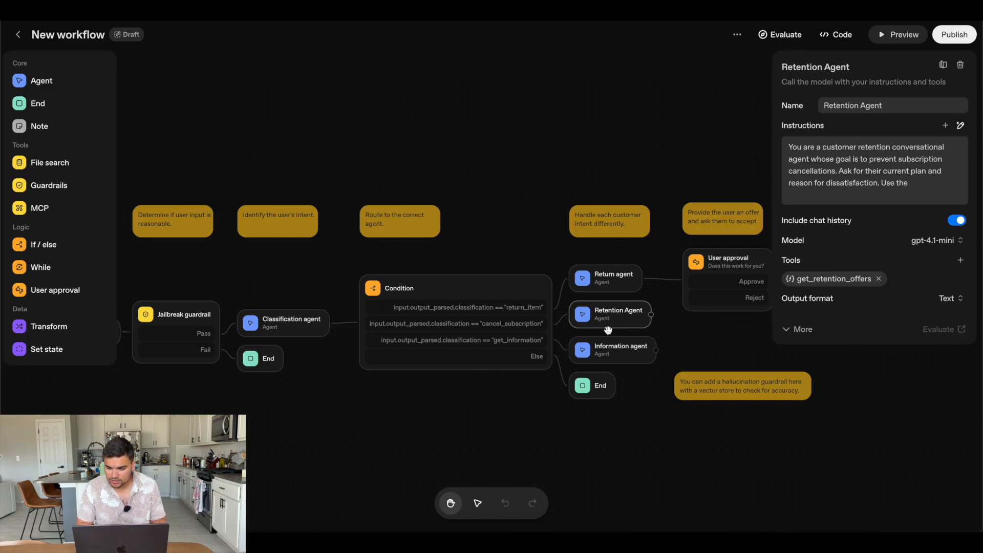
pyautogui.click(594, 351)
pyautogui.click(622, 311)
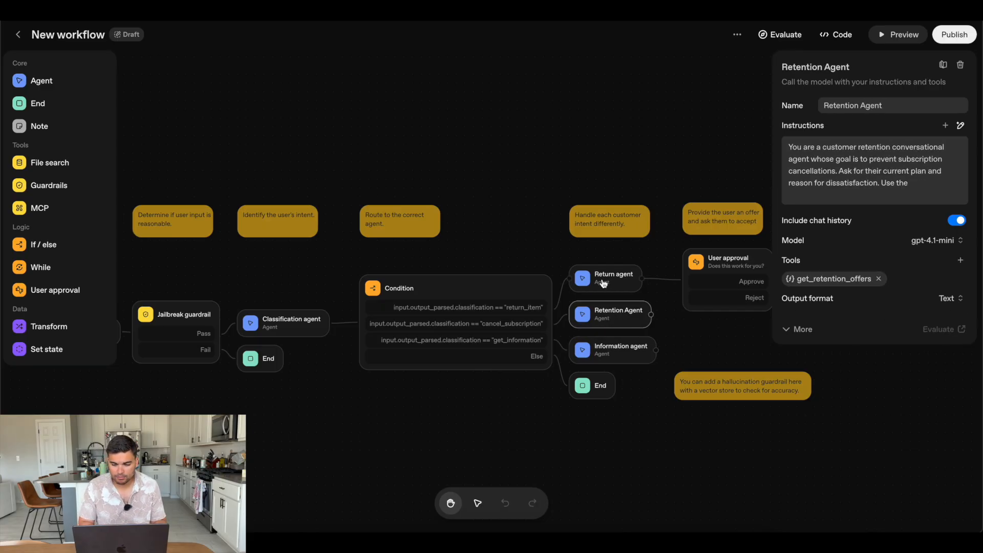
pyautogui.click(604, 283)
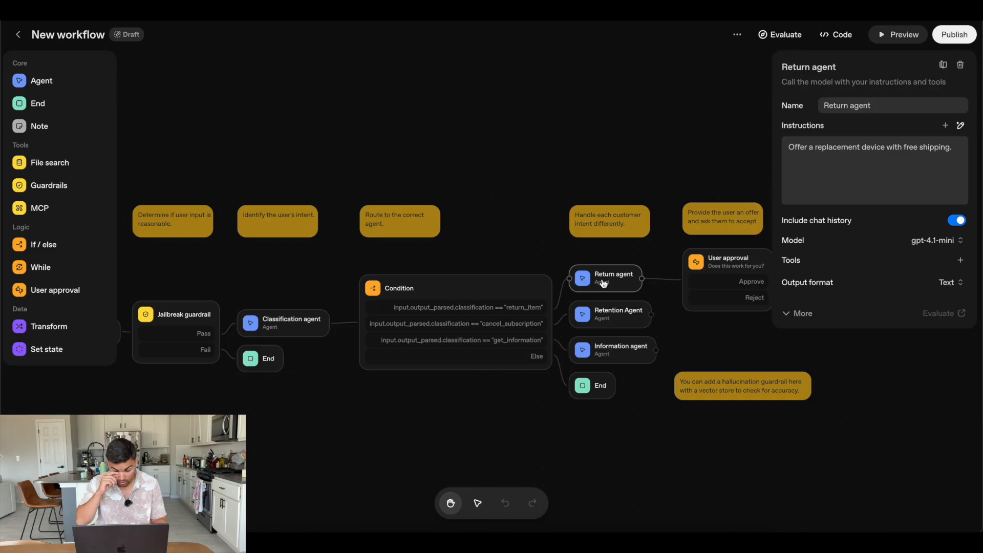
# Examine the full definition of the Retention Agent's get_retention_offers function and leave it without saving
pyautogui.click(602, 320)
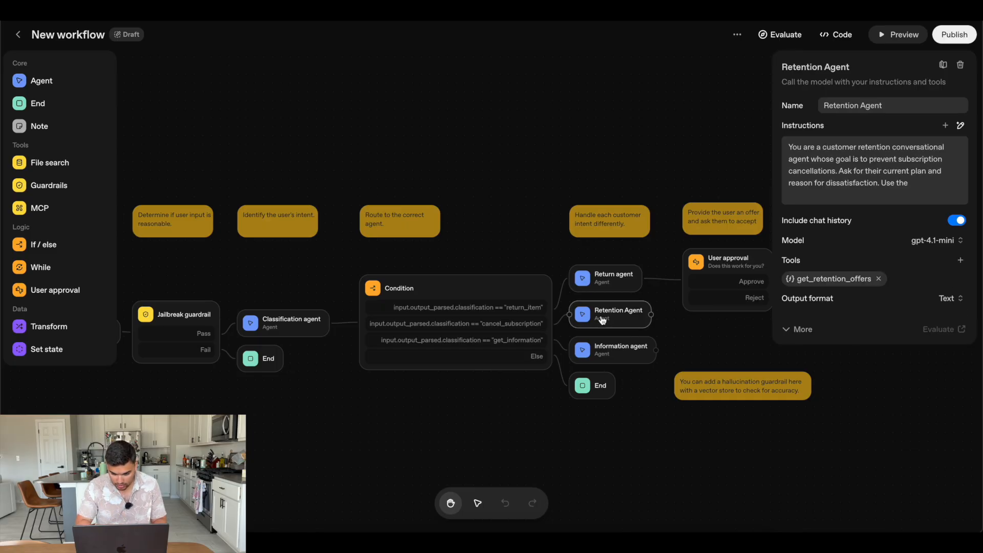
pyautogui.click(837, 280)
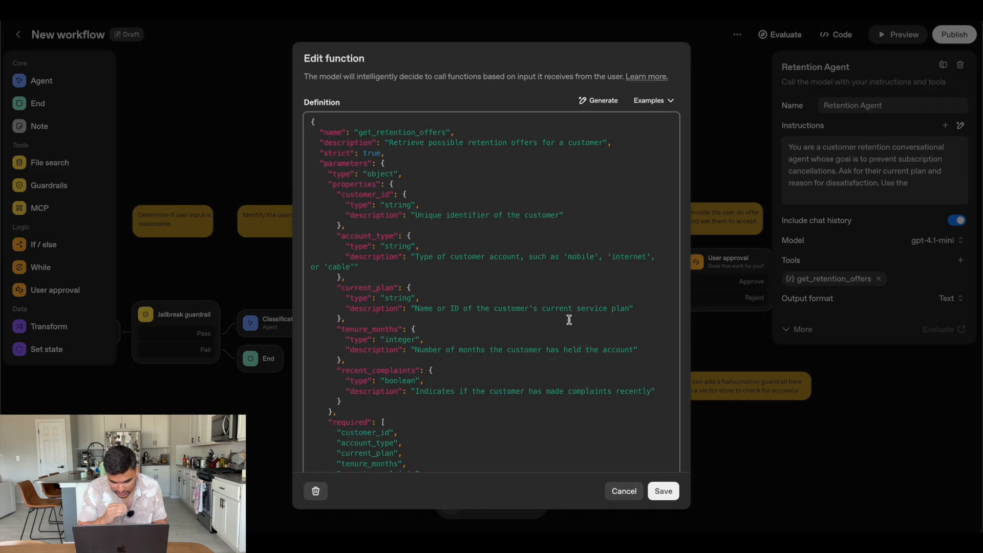
pyautogui.scroll(-3, 569, 320)
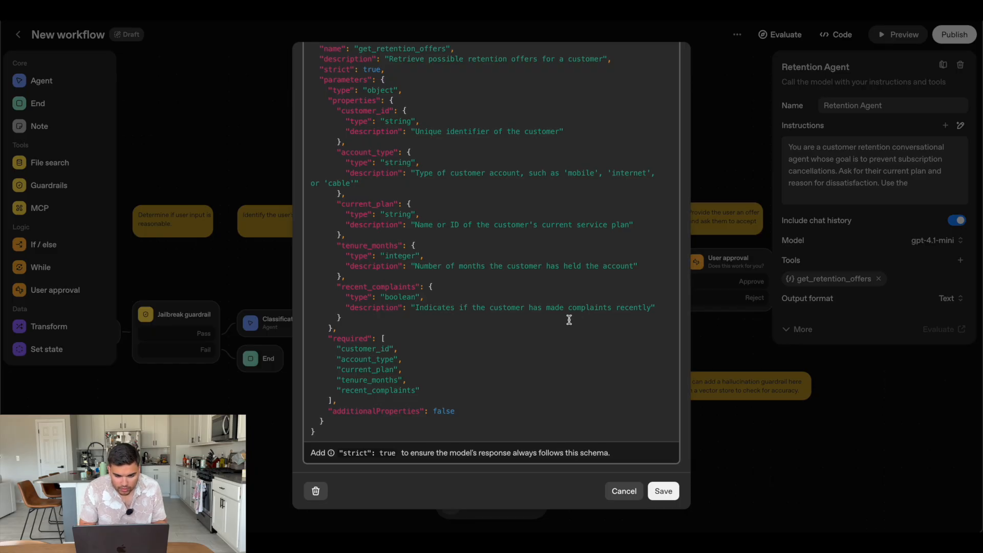
pyautogui.scroll(5, 569, 320)
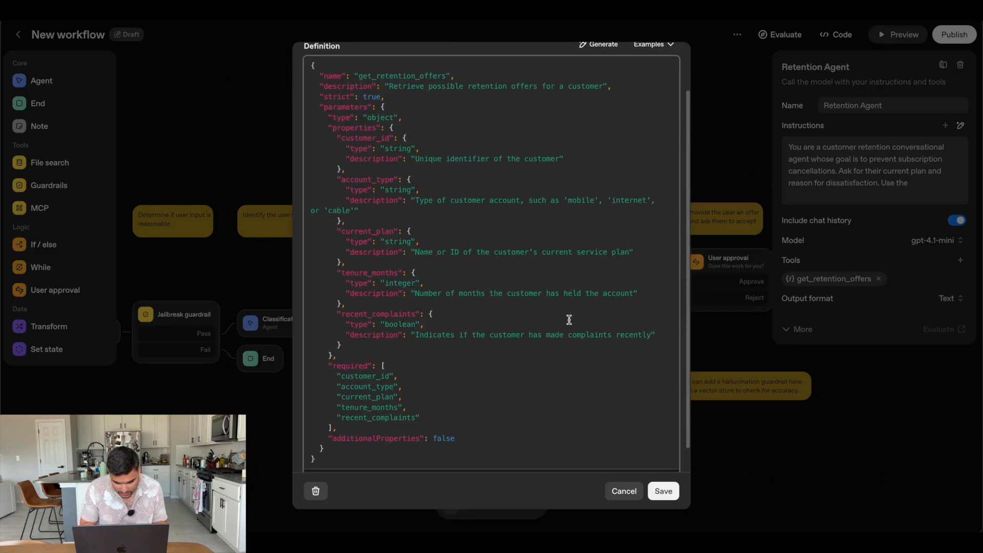
pyautogui.click(622, 492)
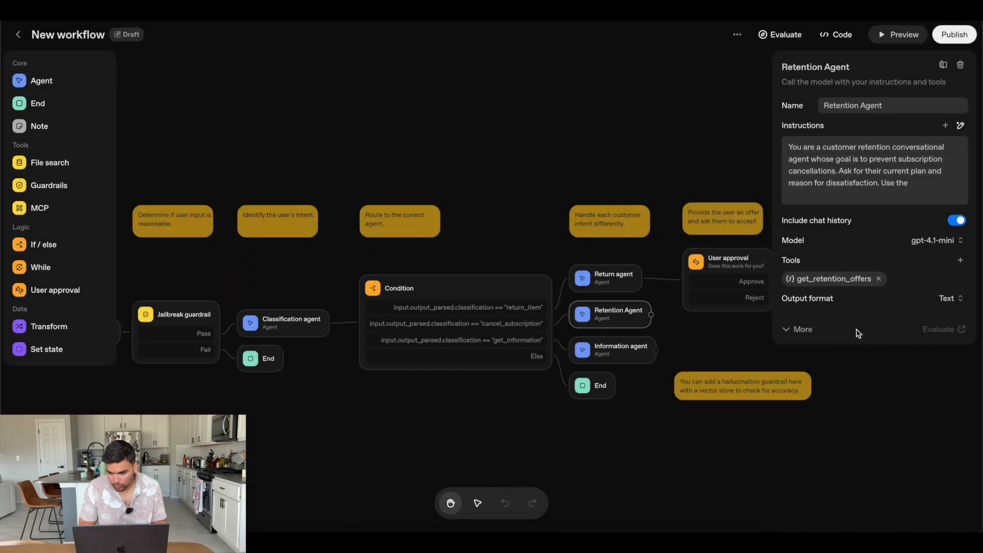
# Read the Retention Agent's instructions through to the end and close its settings
pyautogui.scroll(-3, 910, 180)
pyautogui.scroll(3, 910, 180)
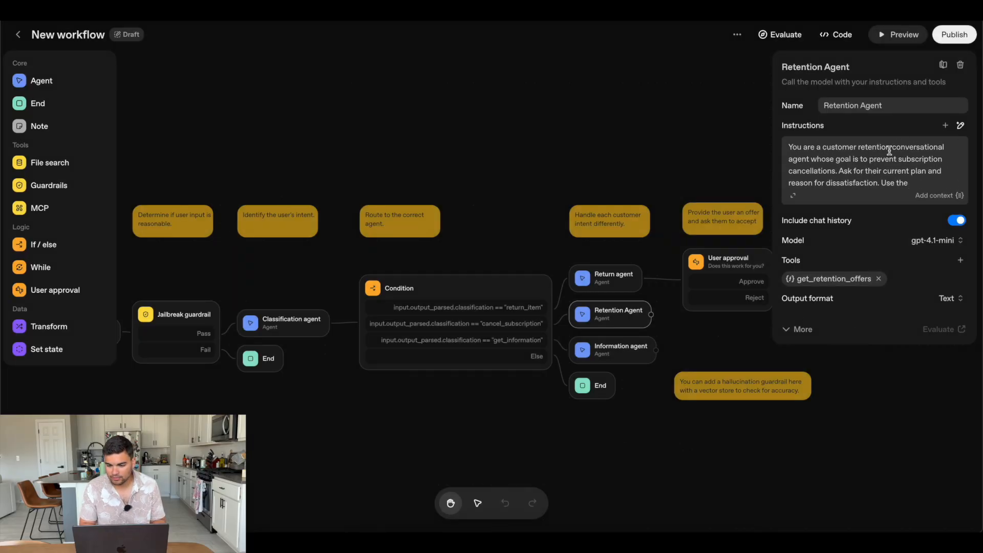
pyautogui.scroll(-3, 851, 169)
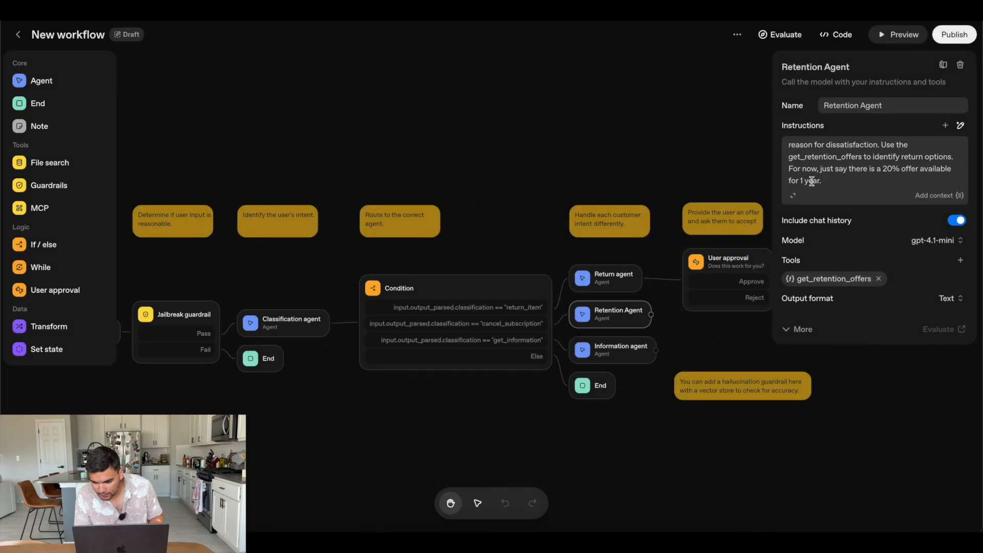
pyautogui.click(640, 143)
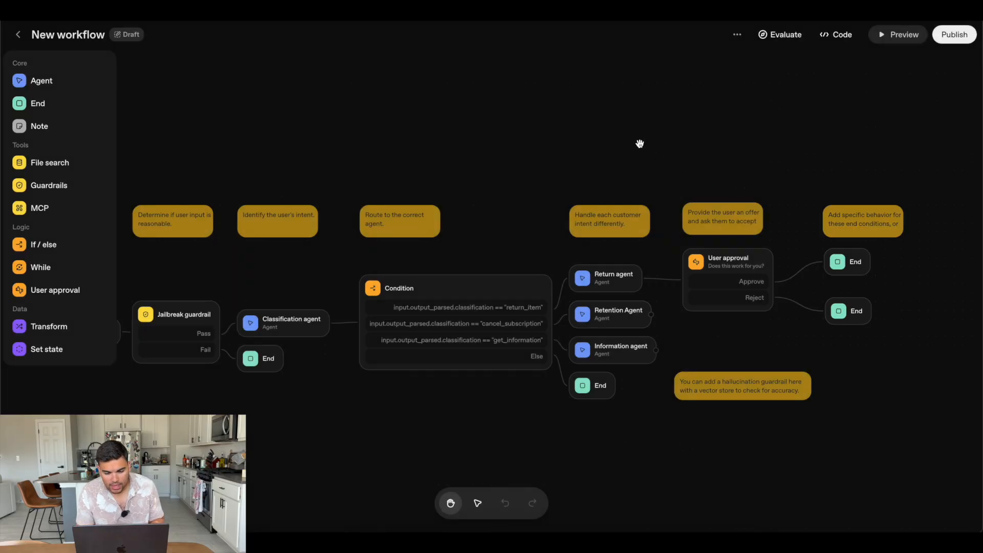
# Start a preview of the workflow, send the message "I want to cancel my subscription" and read the Retention Agent's response
pyautogui.click(902, 37)
pyautogui.write('I wan')
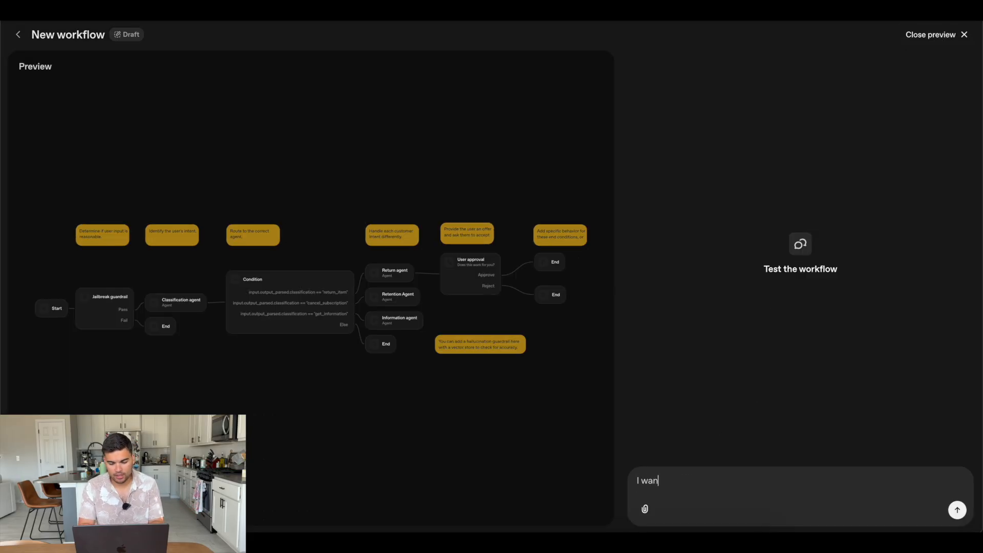
pyautogui.write('t to cancel my subscription')
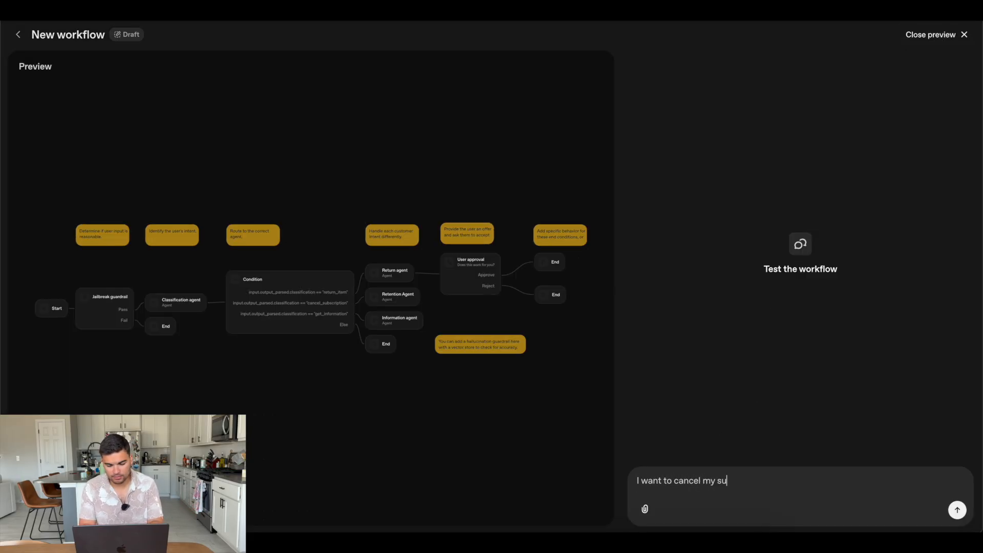
pyautogui.press('Return')
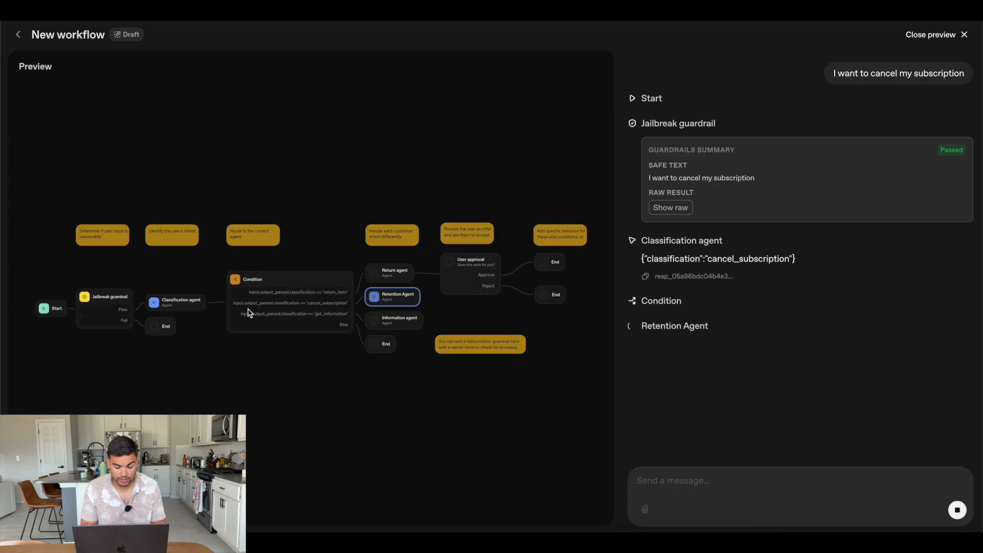
pyautogui.tripleClick(776, 343)
pyautogui.click(755, 364)
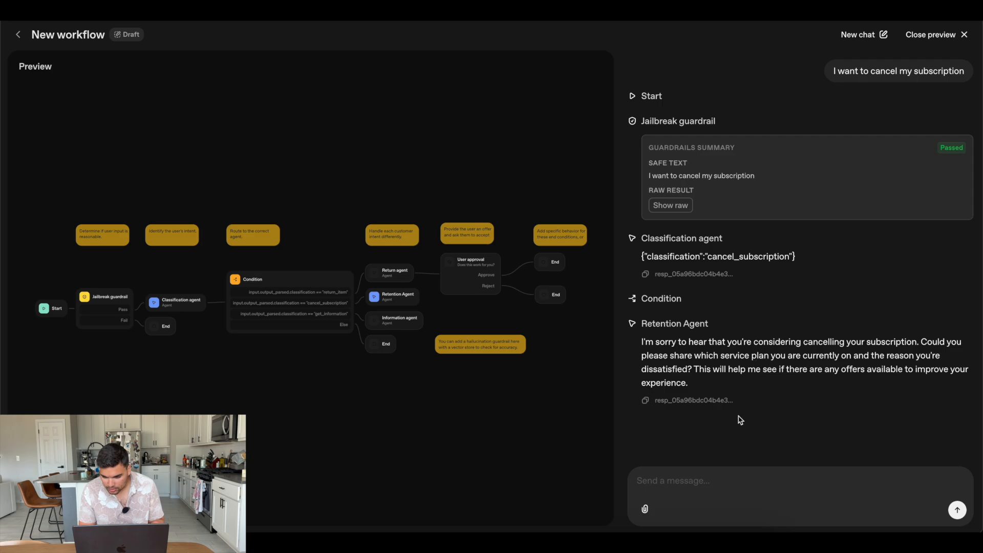
# Reply "I have an internet plan" in the preview chat and read the Retention Agent's follow-up
pyautogui.click(665, 476)
pyautogui.write('I')
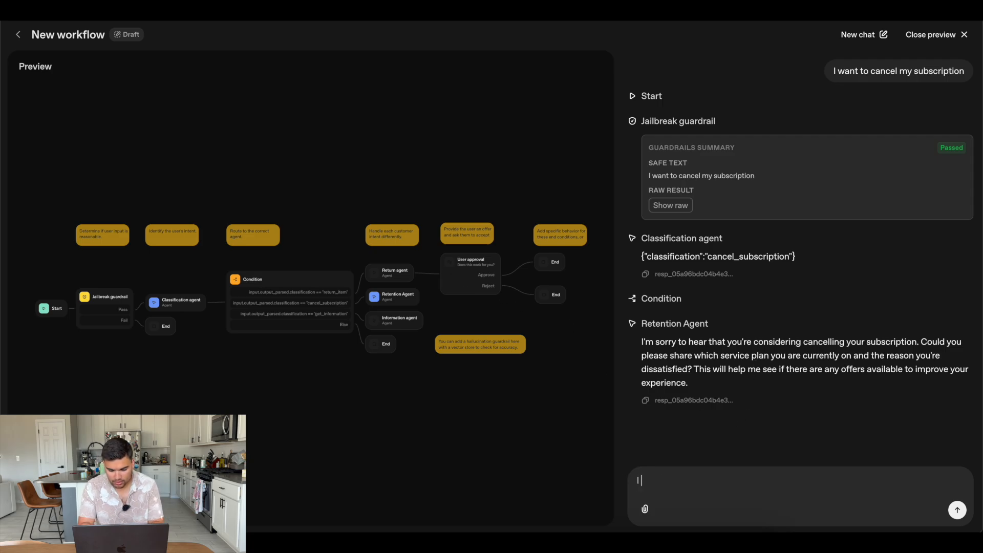
pyautogui.write(' have a')
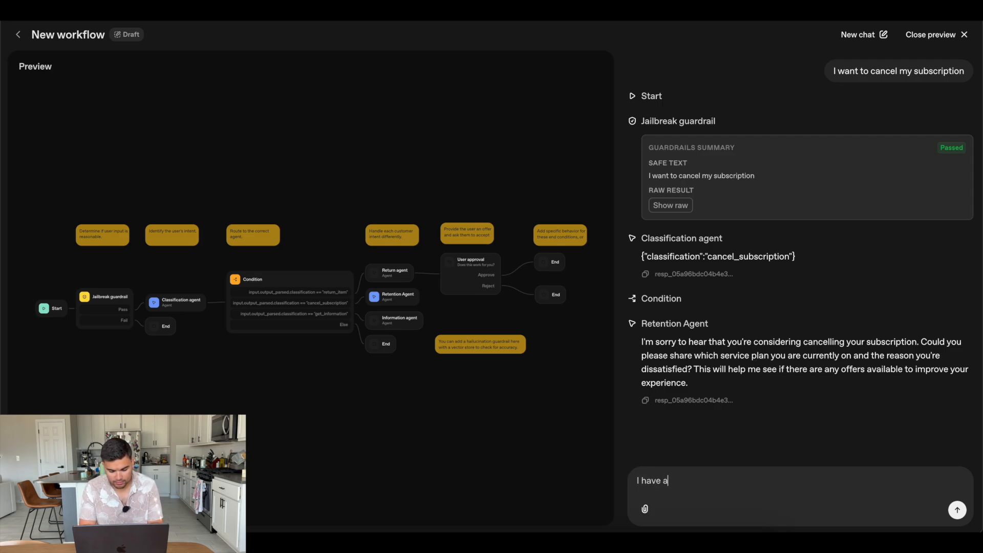
pyautogui.write('n internet plan')
pyautogui.press('Return')
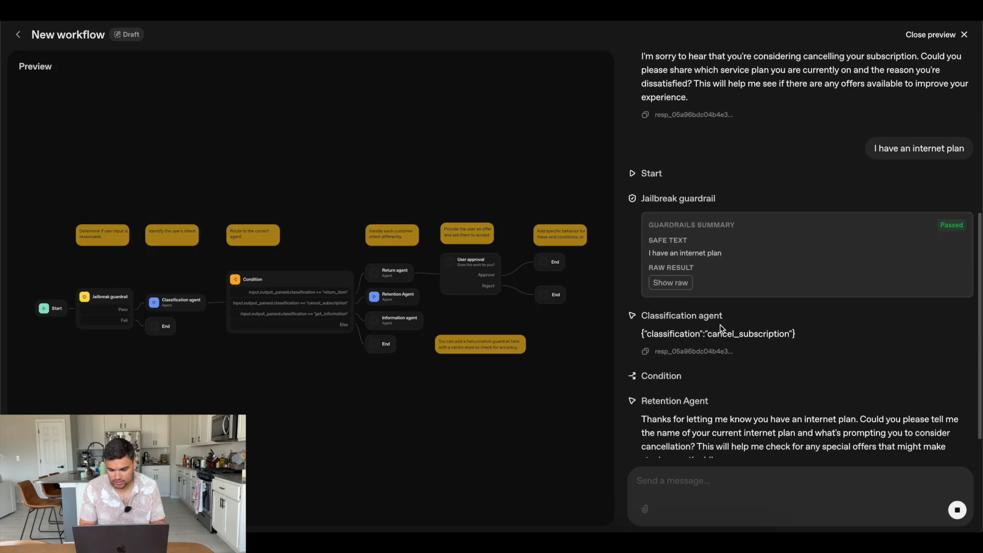
pyautogui.tripleClick(699, 402)
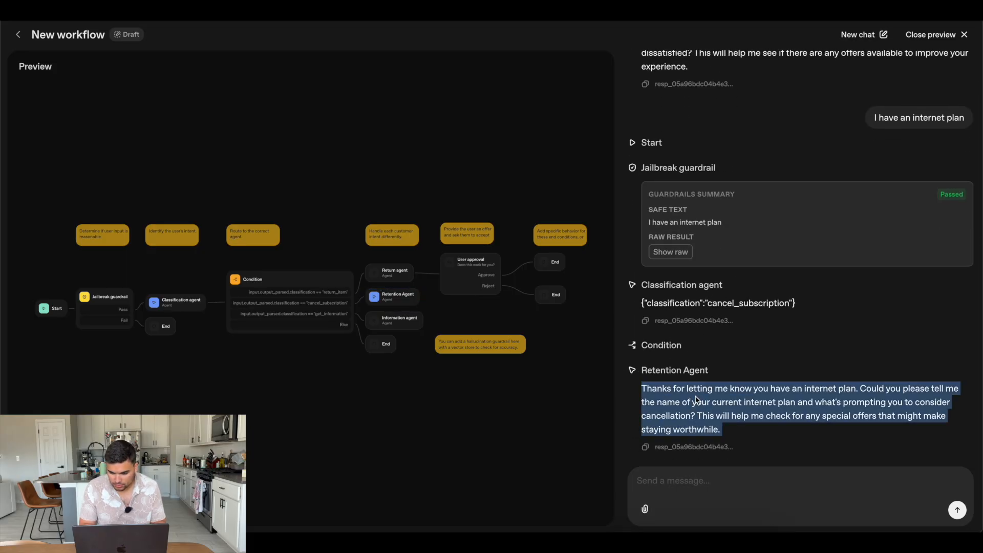
# Answer the Retention Agent's question about the plan name with "gigabit ethernet"
pyautogui.click(723, 480)
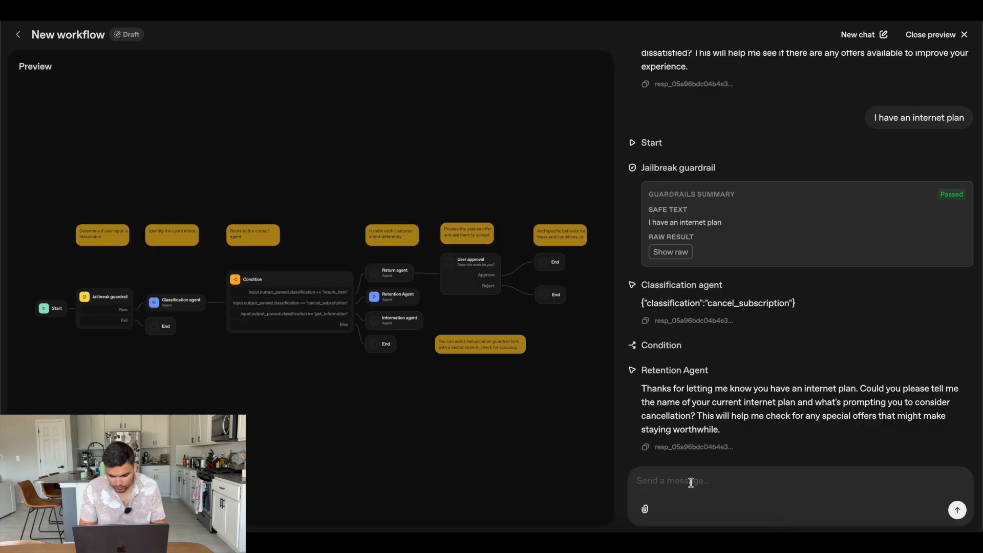
pyautogui.write('gigbi')
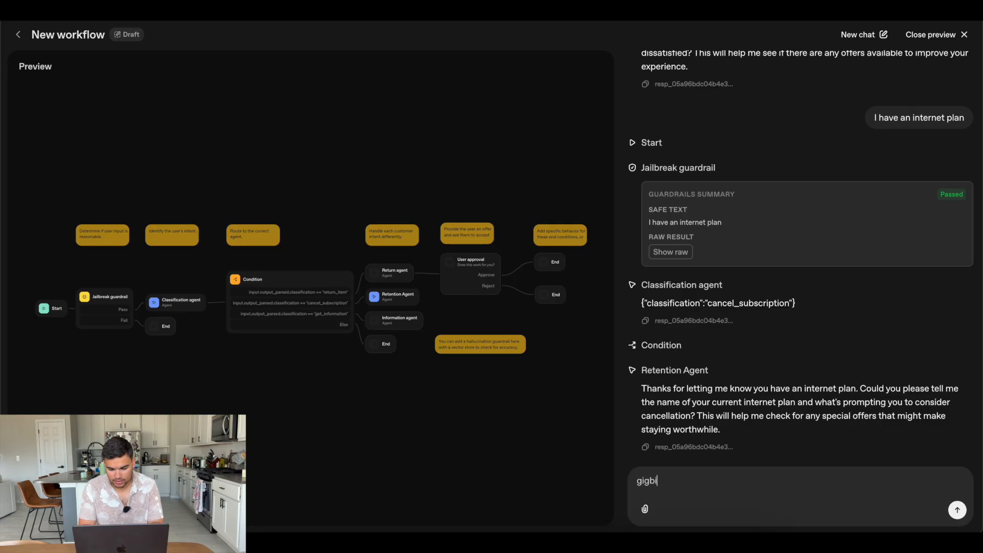
pyautogui.press('BackSpace')
pyautogui.press('BackSpace')
pyautogui.write('abit ethernet')
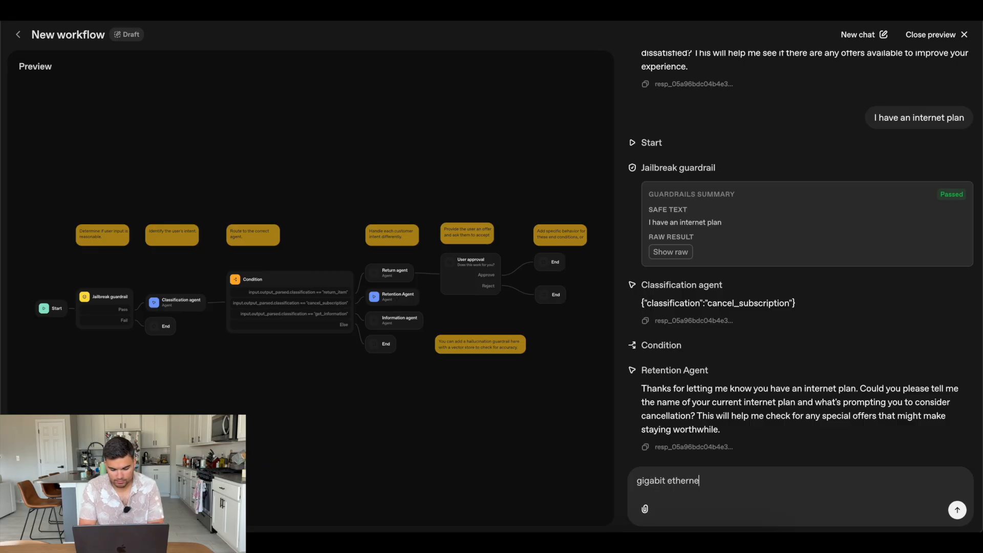
pyautogui.press('Return')
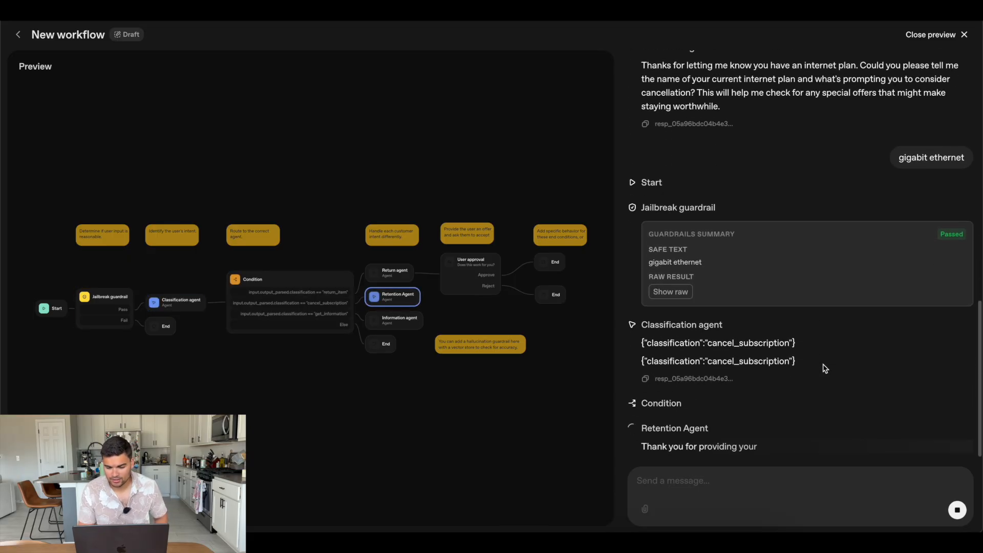
# Review the preview conversation with its node outputs and close the preview
pyautogui.click(758, 477)
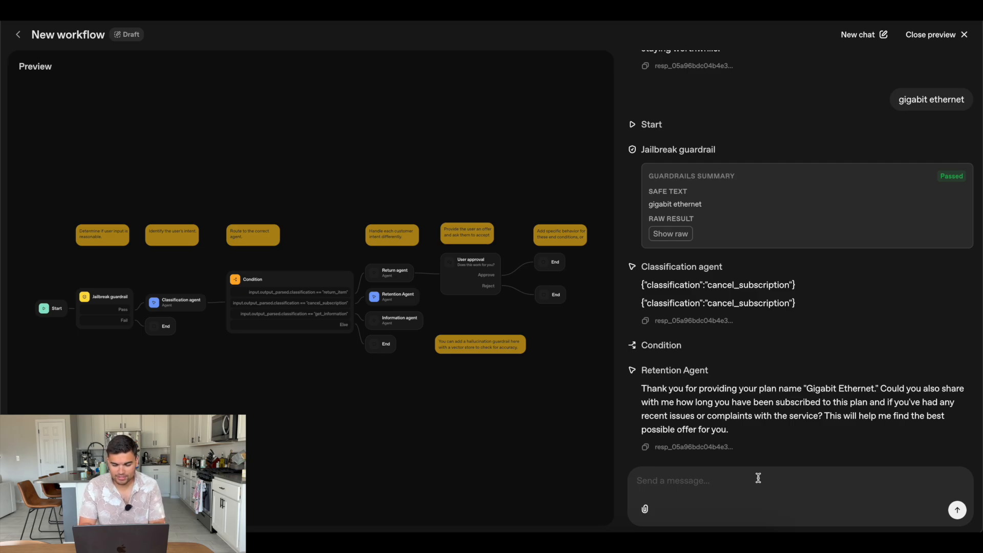
pyautogui.scroll(10, 759, 262)
pyautogui.scroll(-10, 760, 259)
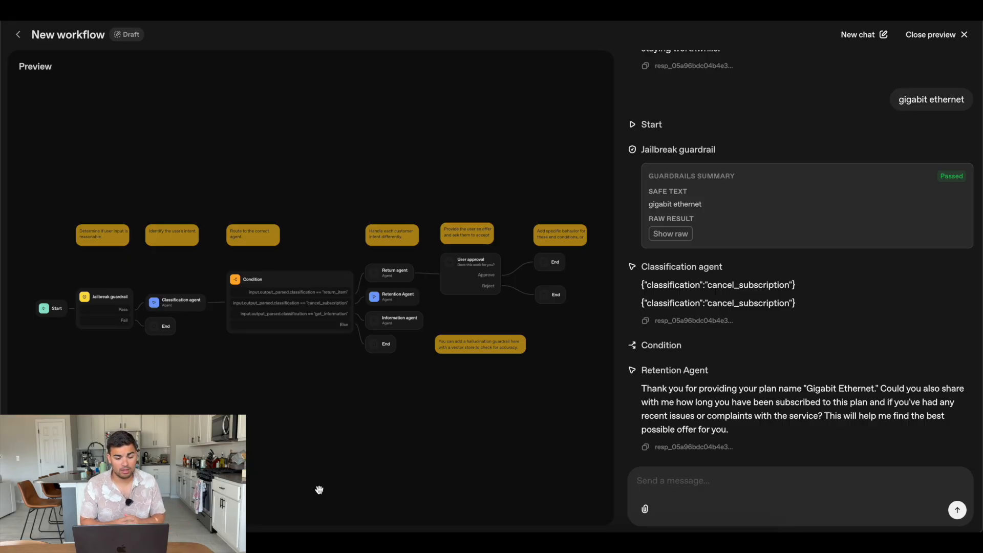
pyautogui.click(925, 35)
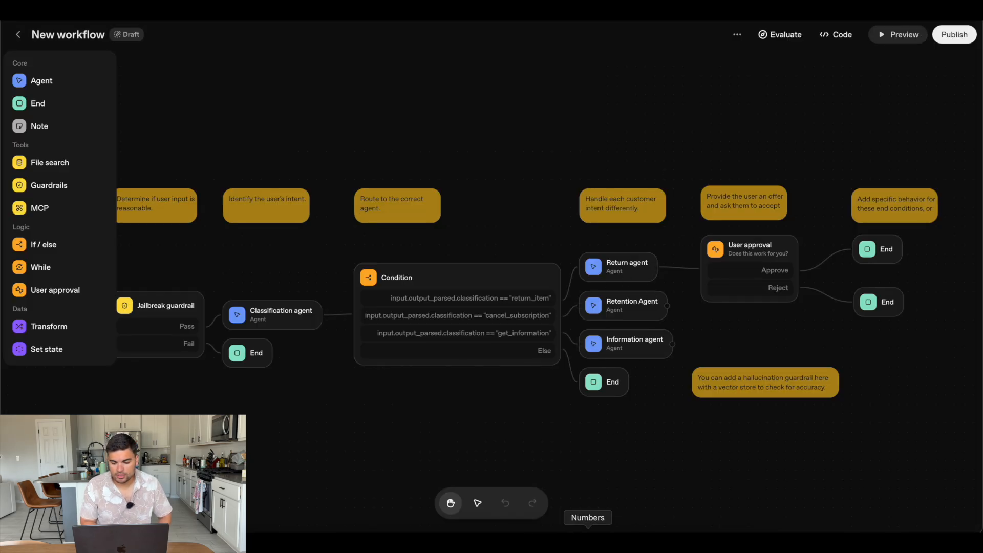
# View the User approval node's name and message settings, close them and select the note above the customer intent agents
pyautogui.click(752, 265)
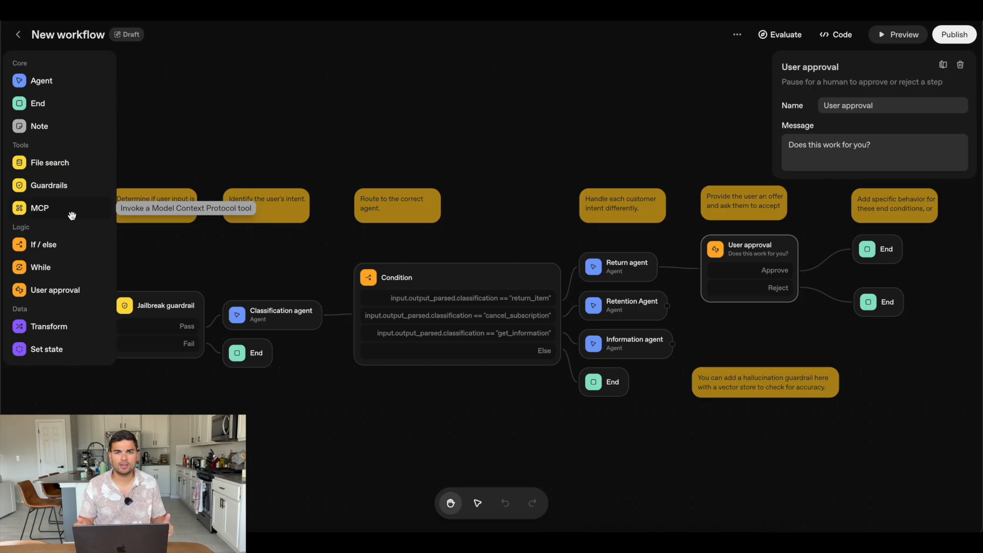
pyautogui.click(744, 348)
pyautogui.click(623, 218)
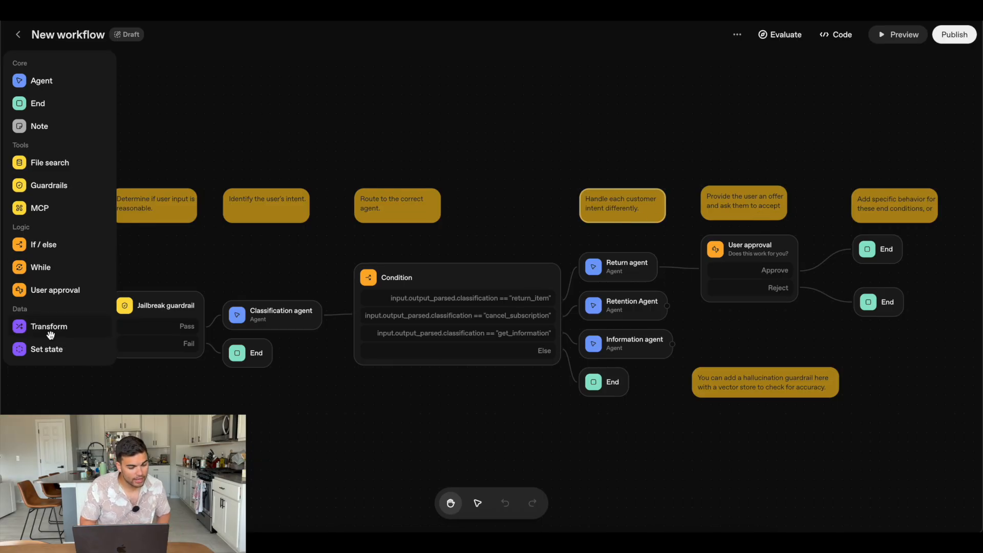
# Add a Transform node below the Condition node and view its Object mode before returning it to Expressions
pyautogui.moveTo(50, 335); pyautogui.dragTo(419, 428)
pyautogui.click(879, 132)
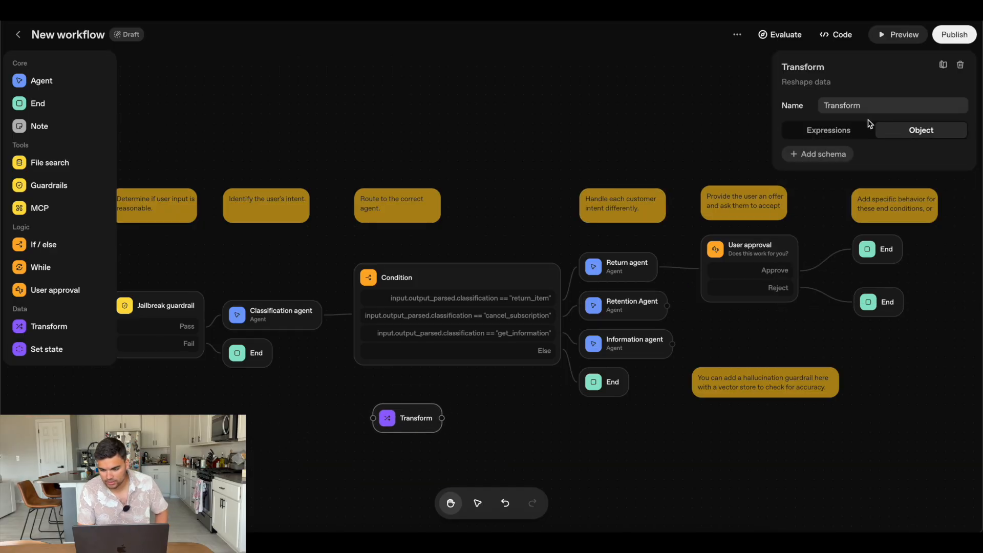
pyautogui.click(823, 129)
# Look at the input suggestions for the Transform node's result value and open the Common Expression Language reference
pyautogui.click(821, 187)
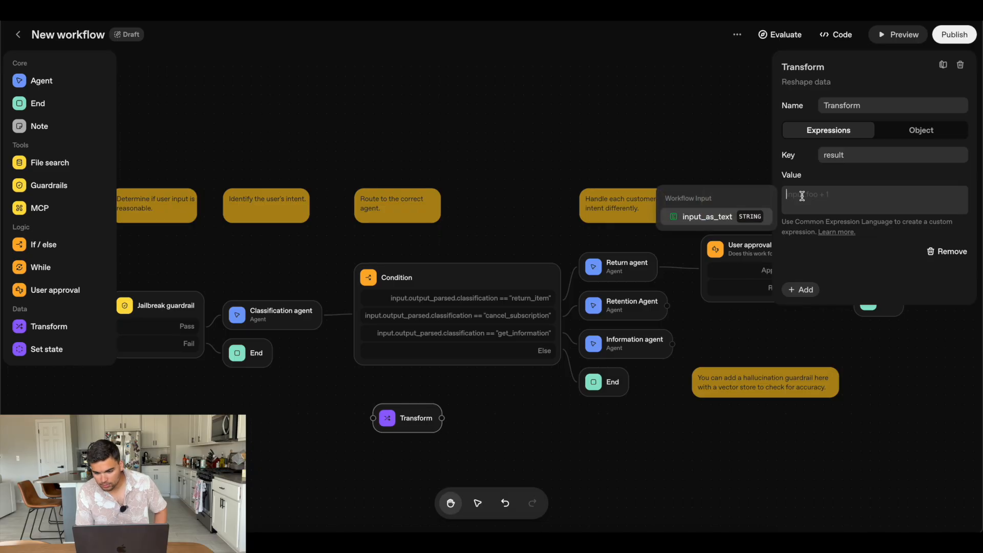
pyautogui.click(859, 231)
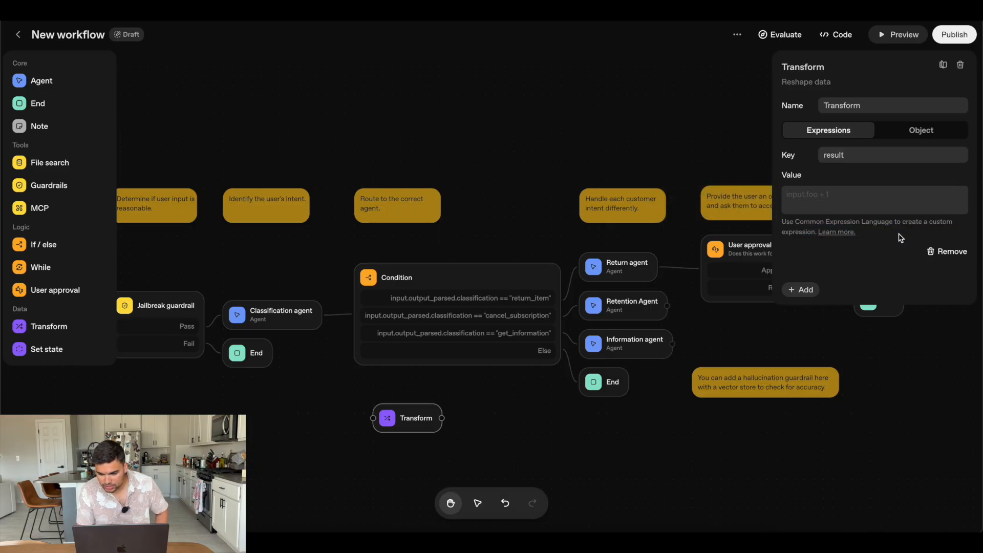
pyautogui.click(849, 233)
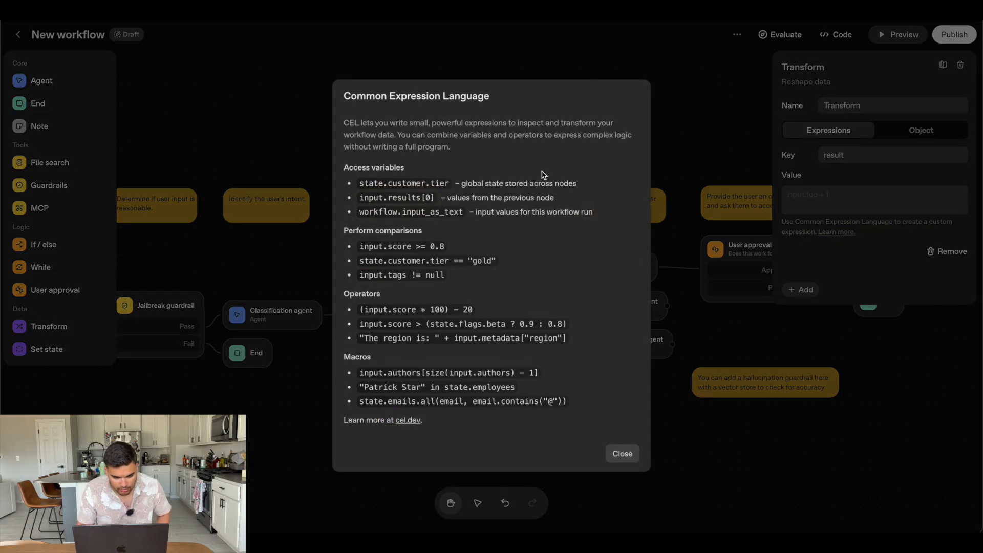
# Read the Common Expression Language reference's introduction and macro examples, and close the reference
pyautogui.moveTo(427, 134); pyautogui.dragTo(496, 147)
pyautogui.click(496, 147)
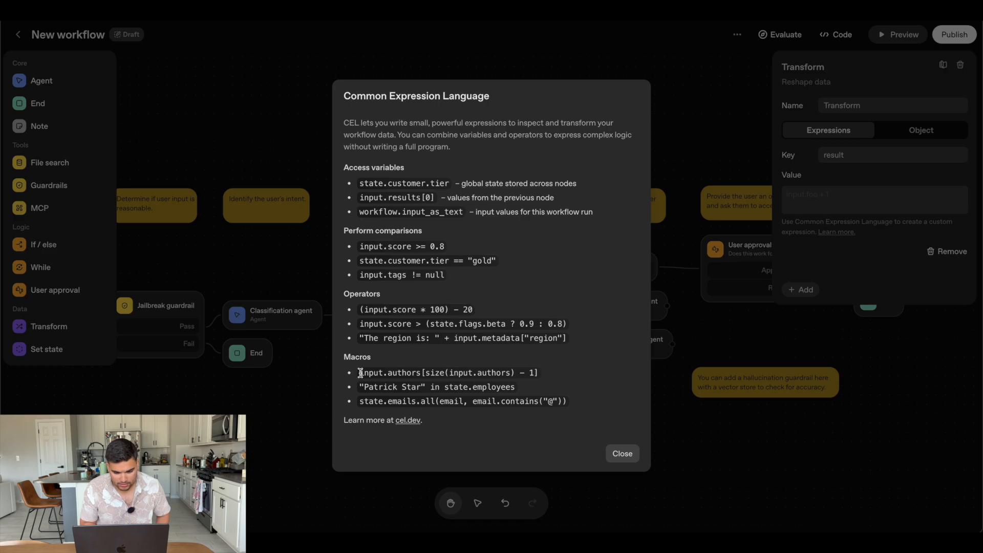
pyautogui.moveTo(364, 373); pyautogui.dragTo(533, 389)
pyautogui.click(578, 394)
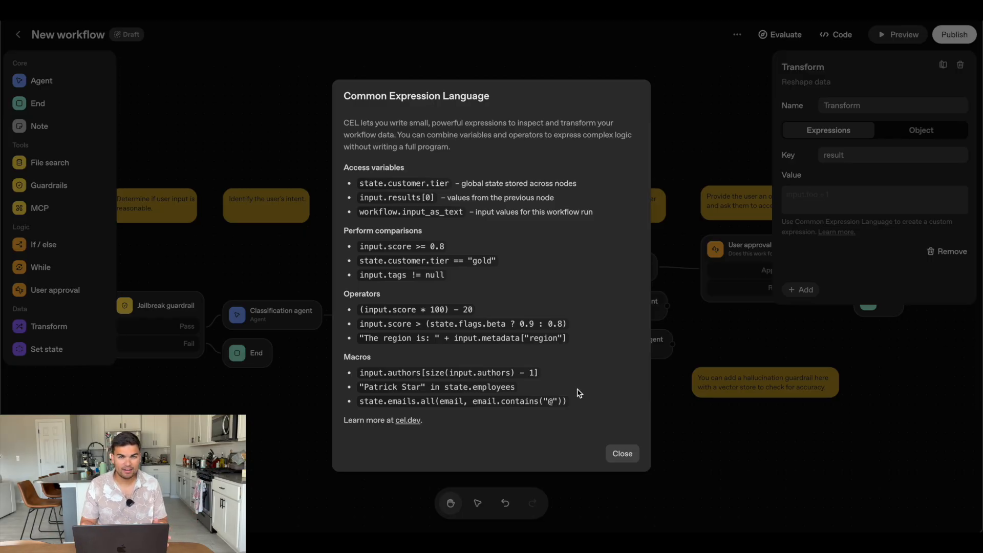
pyautogui.click(621, 453)
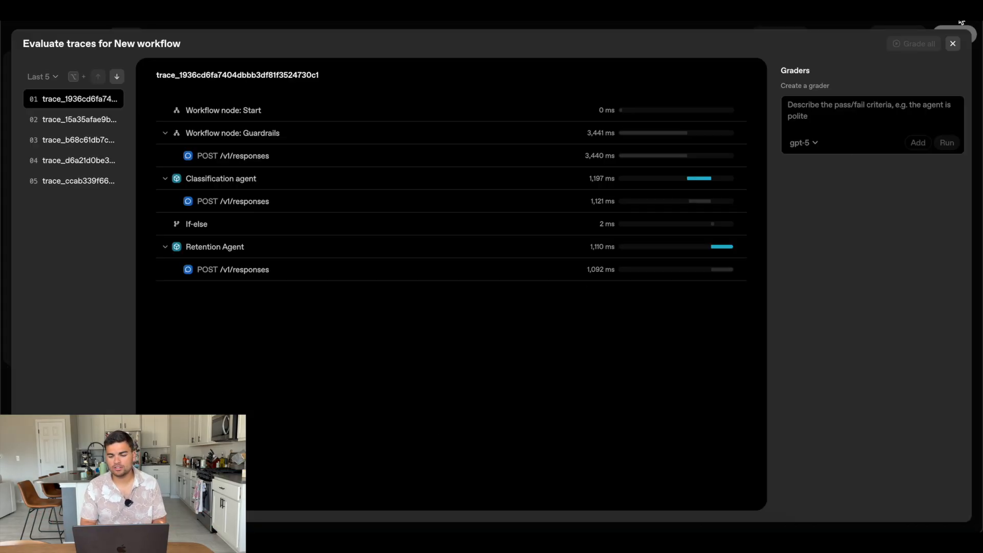
# Open the workflow's trace evaluation, look through the last five recorded traces and return to the first one
pyautogui.click(953, 43)
pyautogui.click(791, 36)
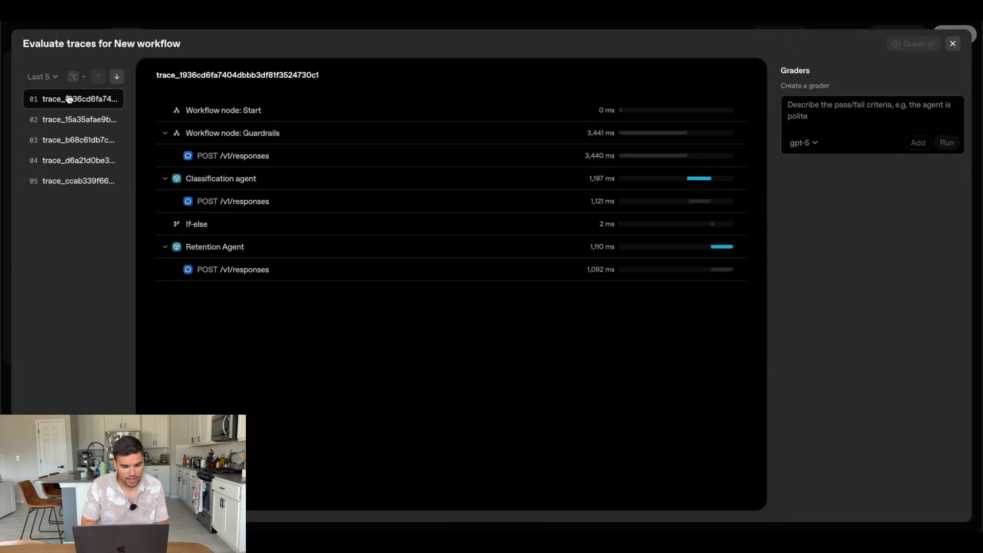
pyautogui.click(64, 120)
pyautogui.click(57, 139)
pyautogui.click(60, 181)
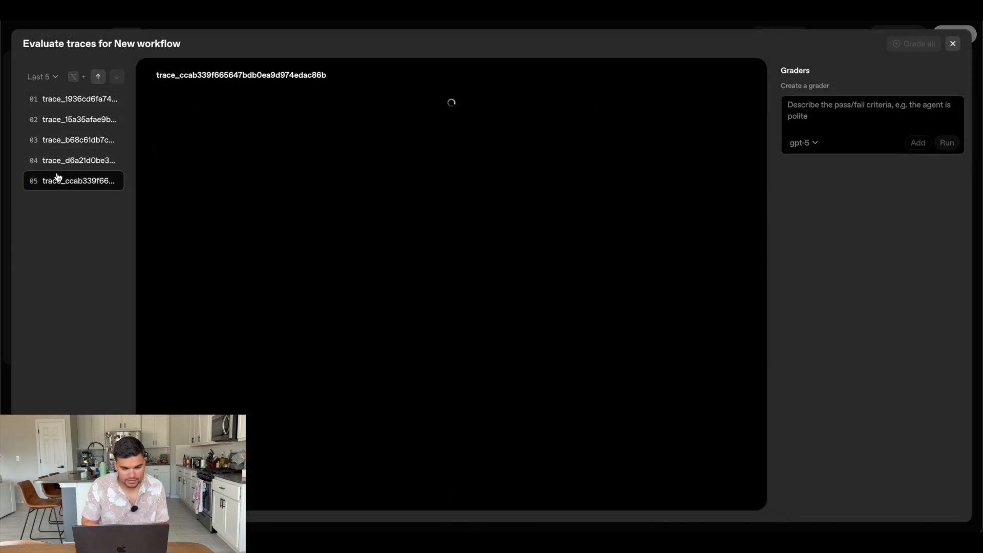
pyautogui.click(59, 160)
pyautogui.click(67, 115)
pyautogui.click(64, 99)
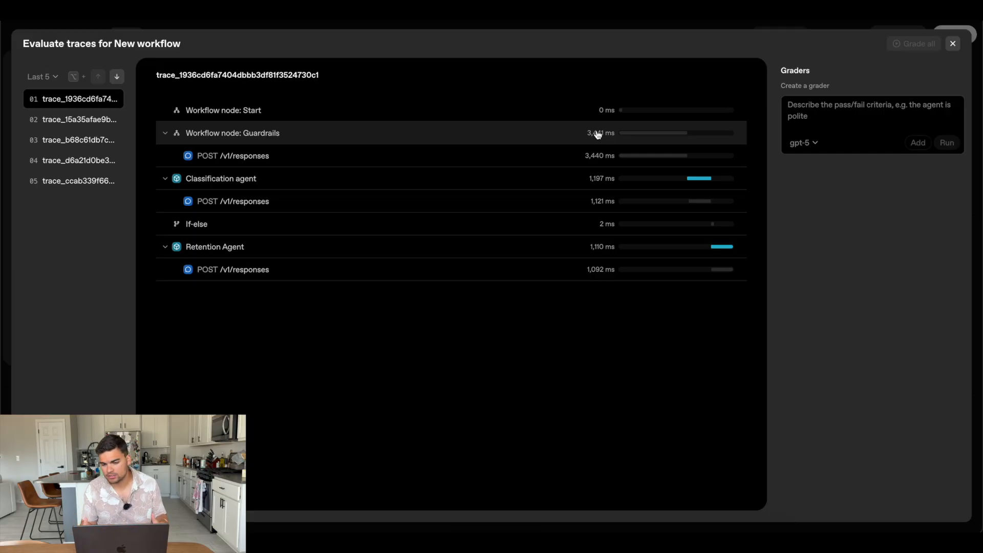
# Create a gpt-5 grader with the criterion "Pass if the agent resolves the customers issue" and run it on the first trace
pyautogui.click(878, 106)
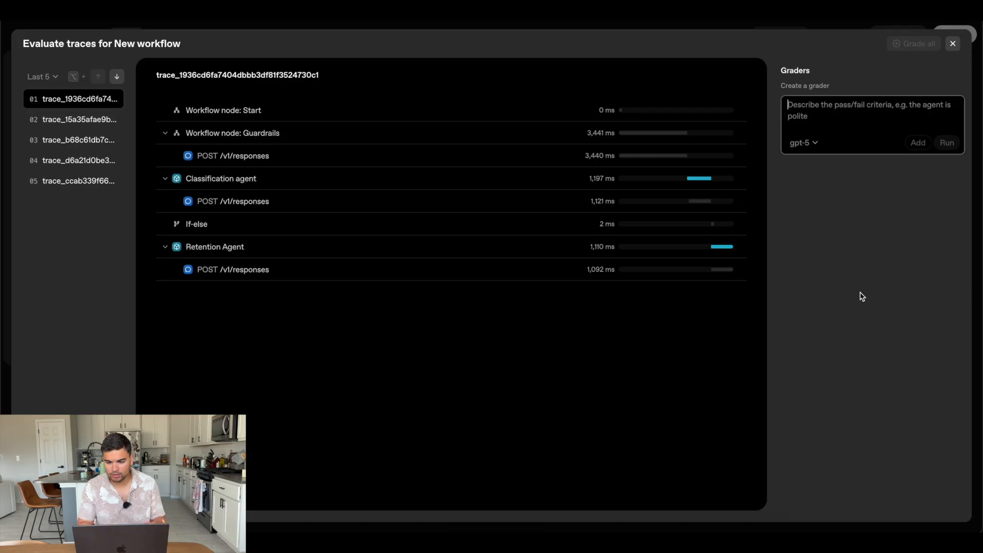
pyautogui.click(807, 147)
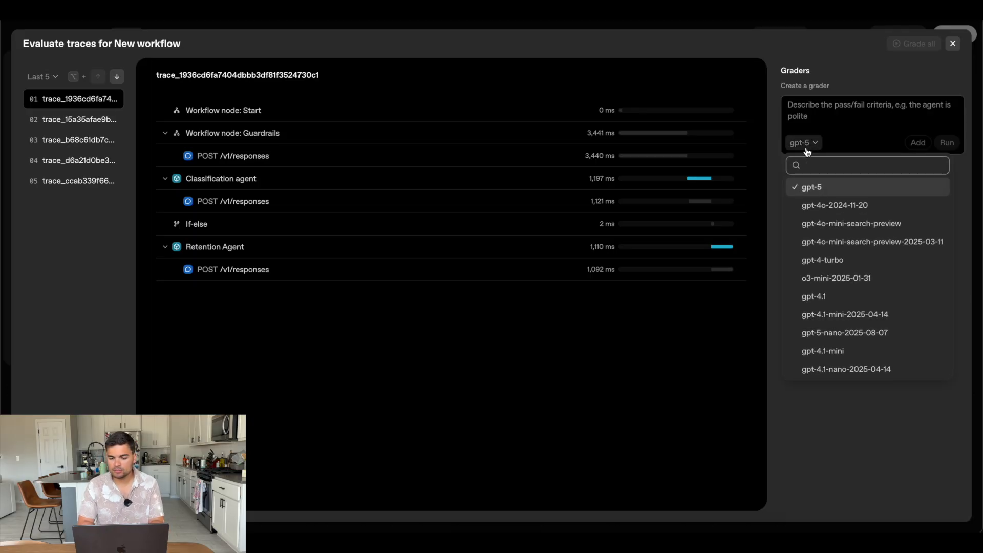
pyautogui.click(807, 147)
pyautogui.click(838, 107)
pyautogui.write('Pass if the agent ')
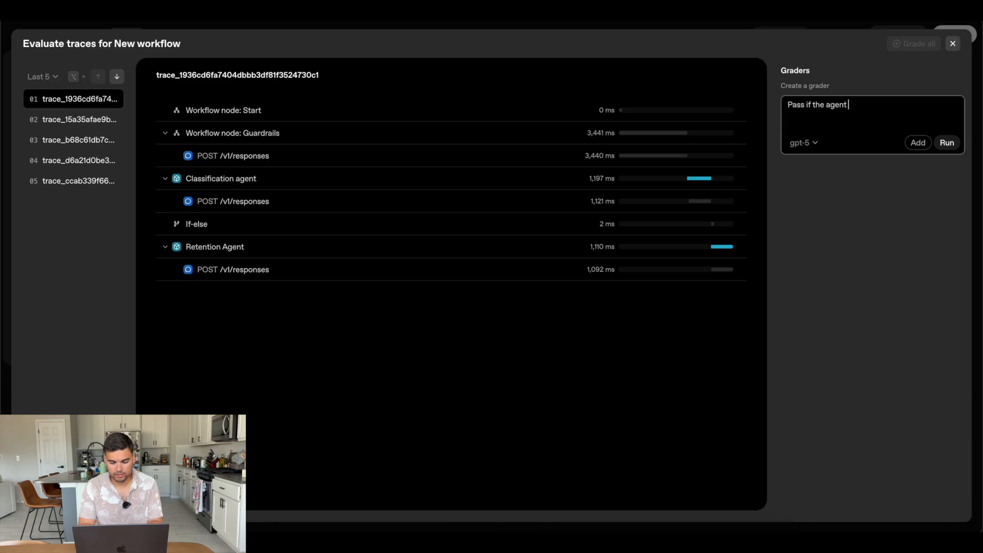
pyautogui.write('resolves the customers issue')
pyautogui.click(947, 143)
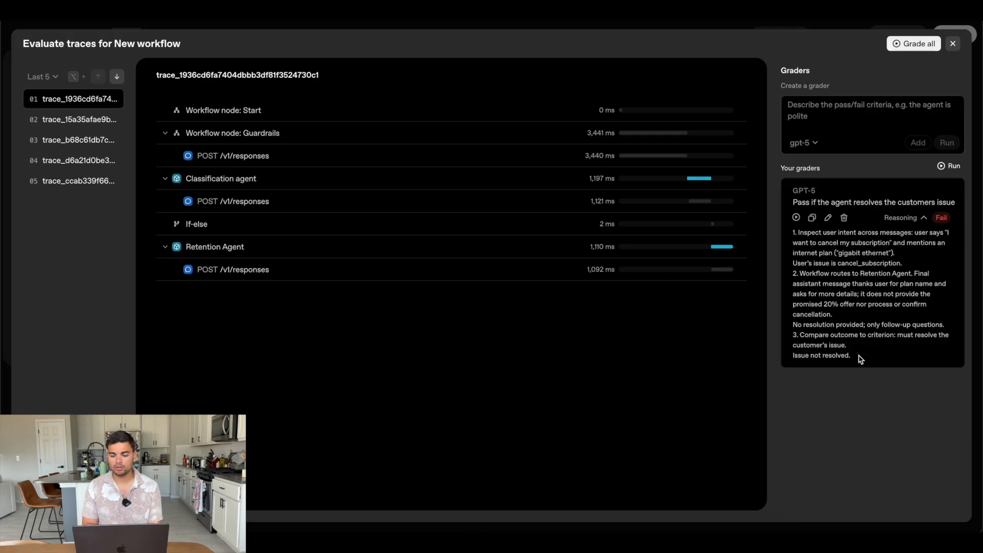
# Review the grader's reasoning, grade all traces and open the resulting evaluation report
pyautogui.moveTo(851, 357); pyautogui.dragTo(791, 243)
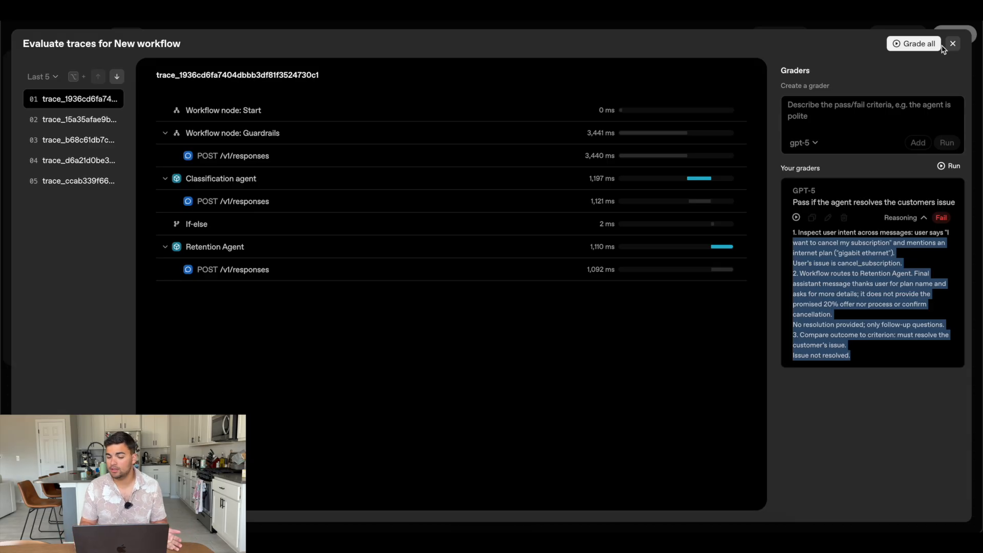
pyautogui.click(912, 43)
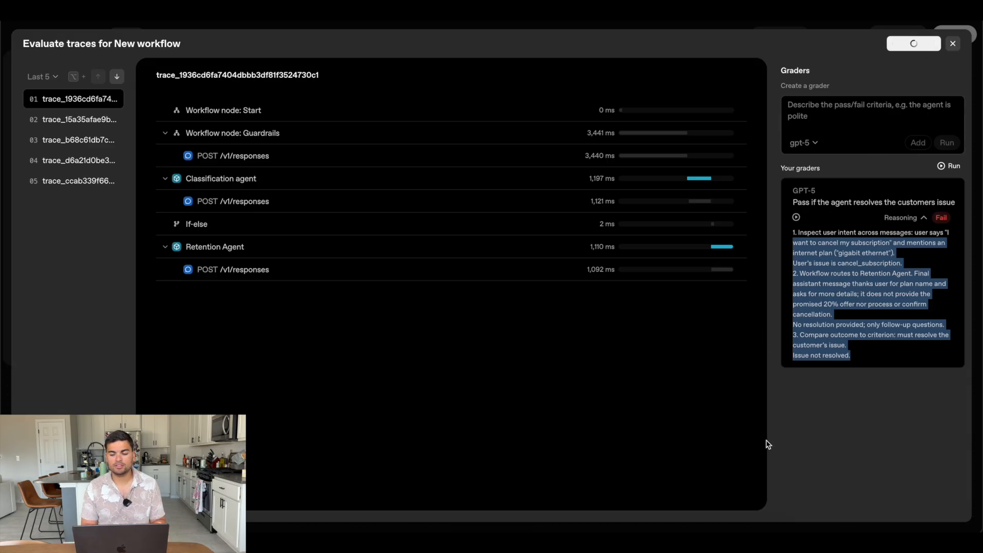
pyautogui.click(829, 447)
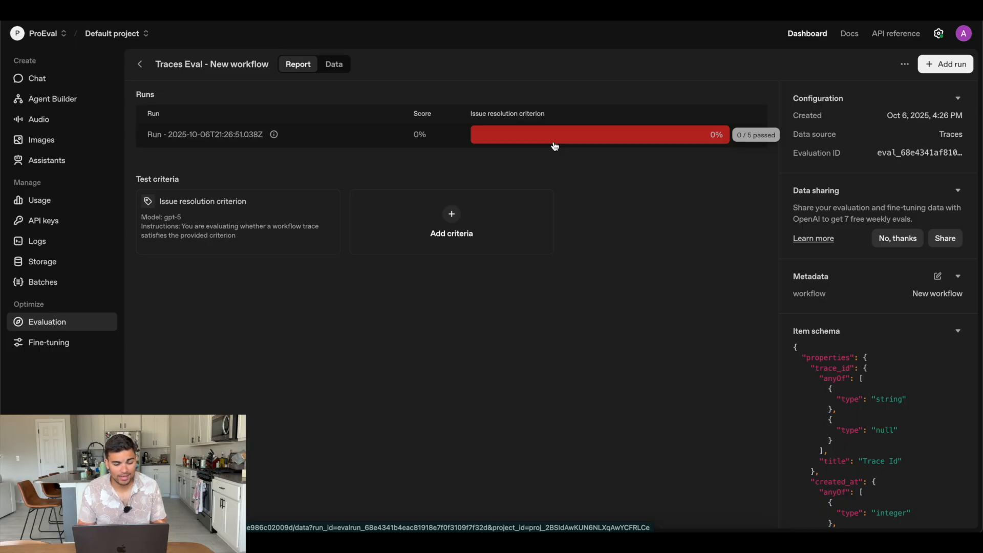
# View the evaluation run's per-trace results, go back to the evaluations list and look at the Fine-tuning page
pyautogui.click(455, 141)
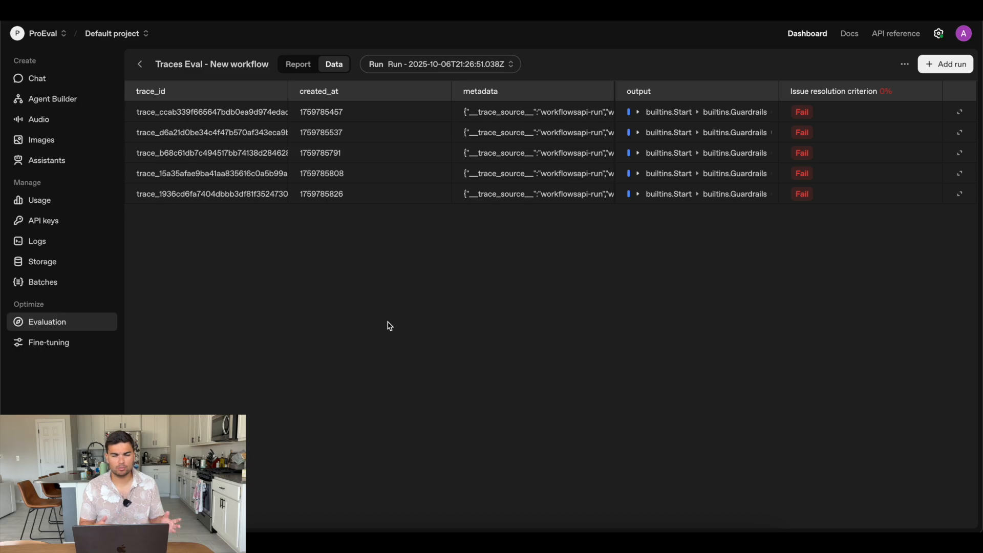
pyautogui.click(139, 64)
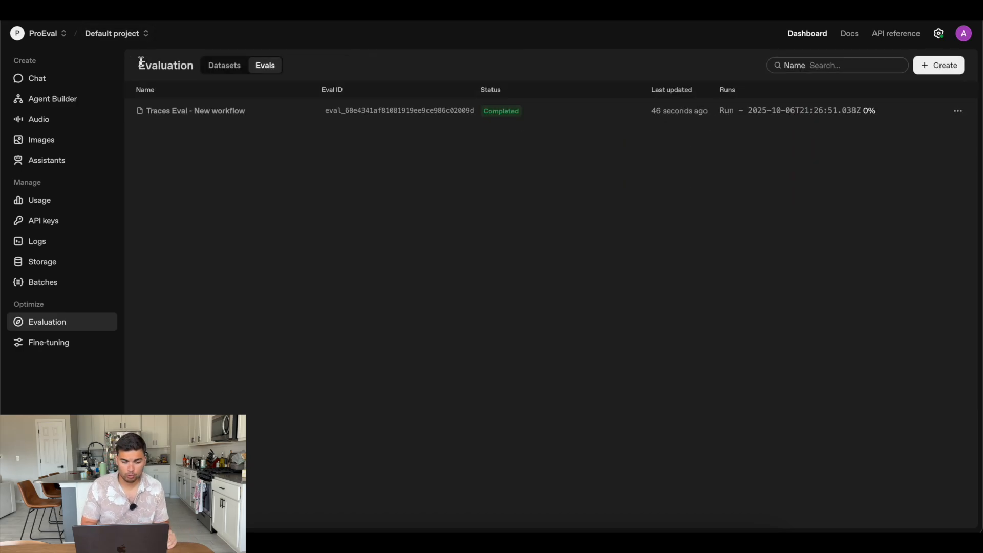
pyautogui.click(69, 343)
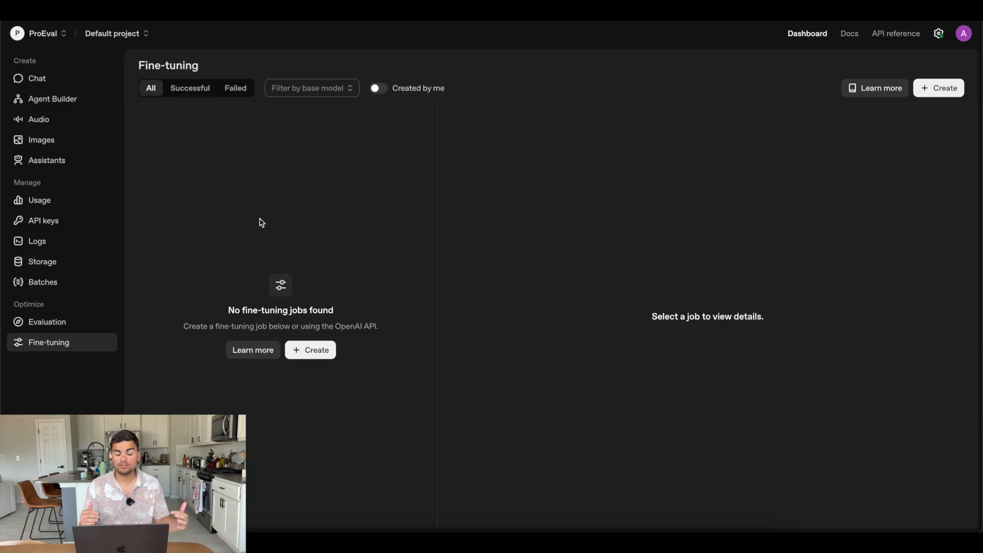
# Return to Agent Builder and reopen the workflow named New workflow
pyautogui.click(75, 106)
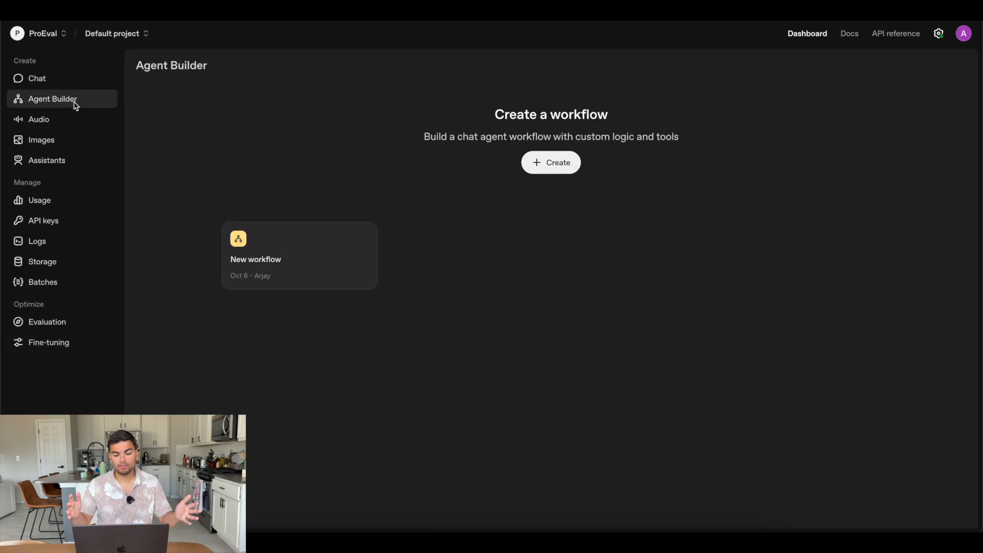
pyautogui.click(263, 259)
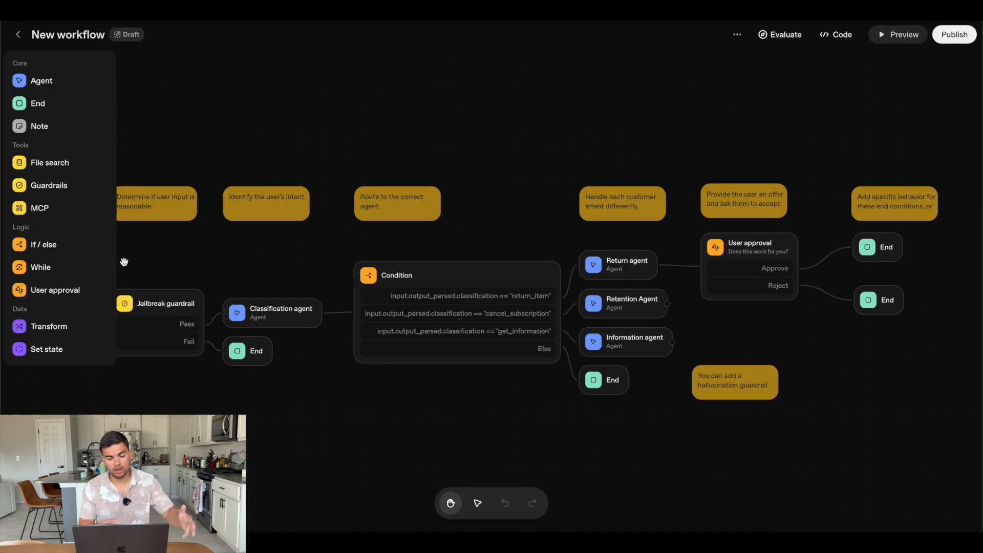
pyautogui.scroll(-2, 216, 401)
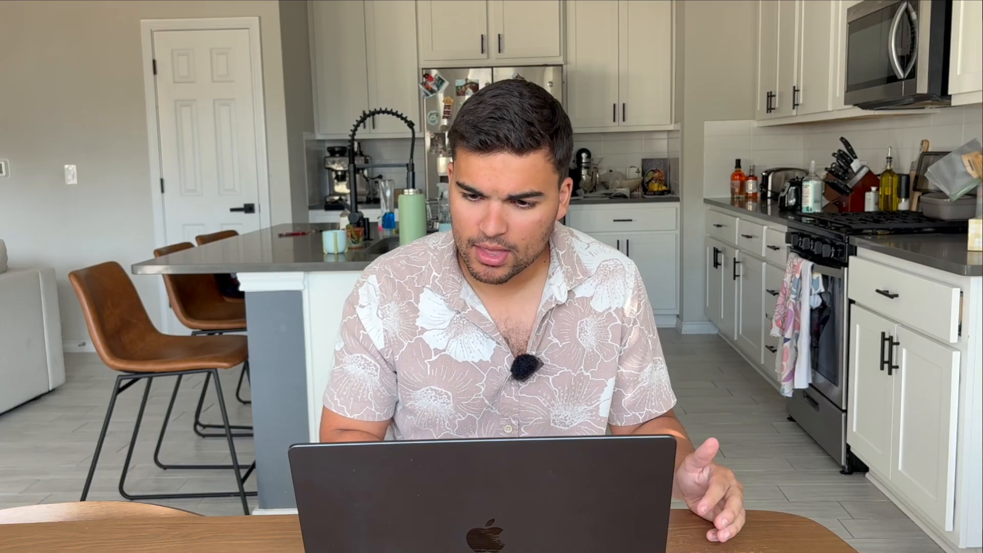